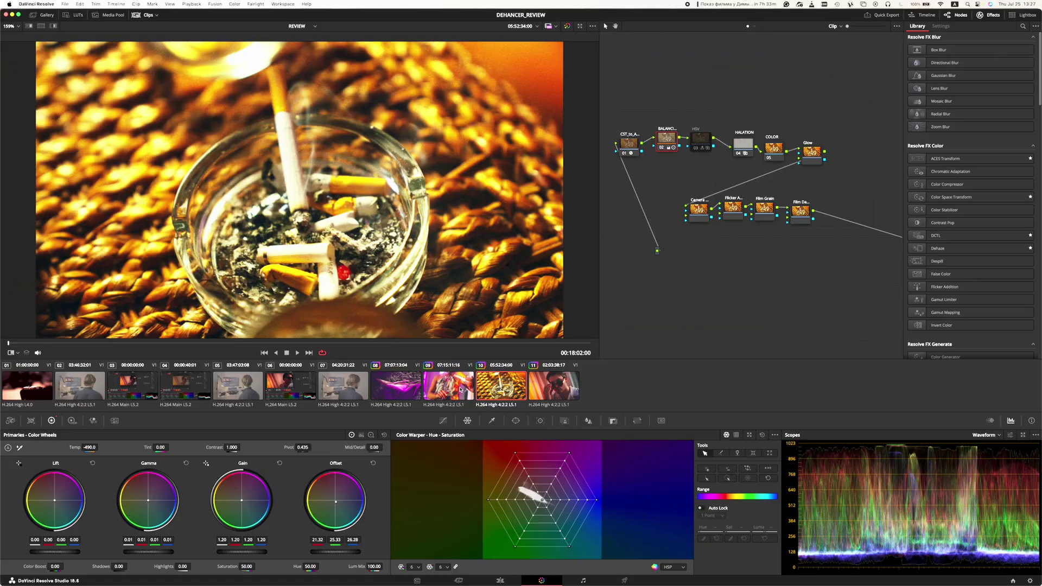
Play the sunglasses portrait clip with its grain and warm-glow film grade in full-screen view.
click(460, 389)
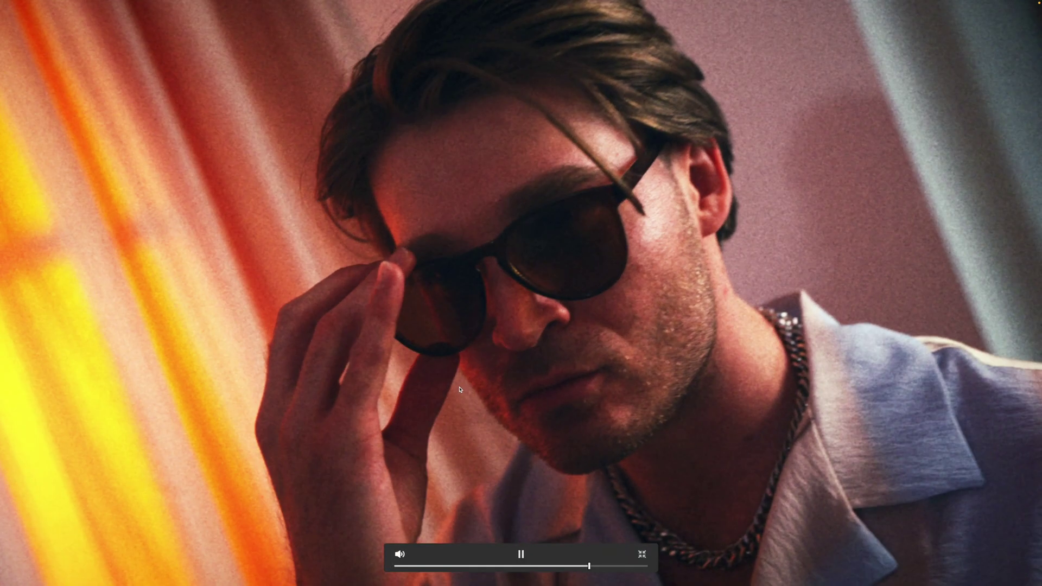
Leave full screen and marquee-select every node in the portrait's node tree.
key(Escape)
scroll(695, 204, left, 3)
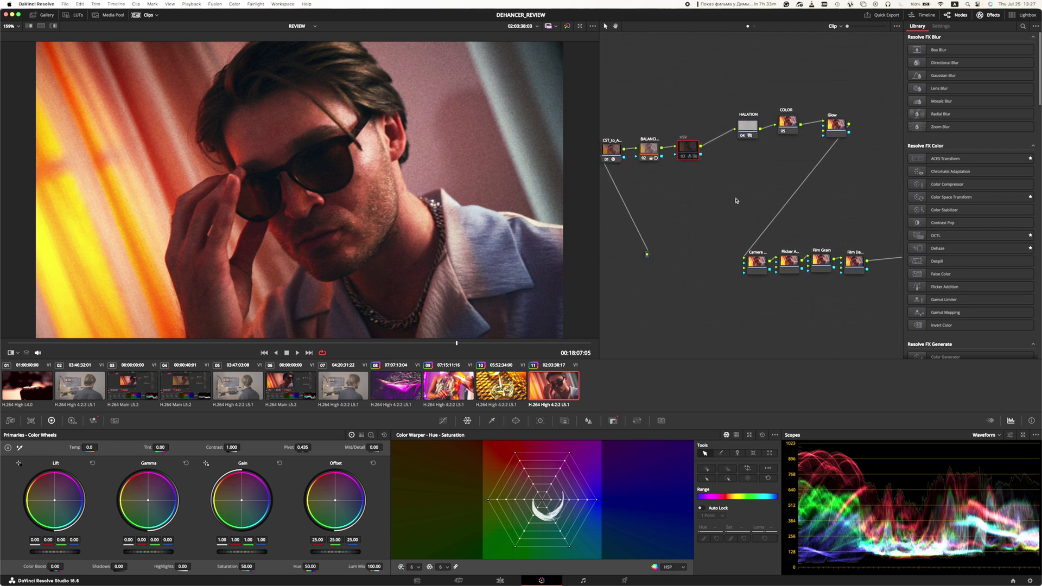
drag(895, 92, 609, 296)
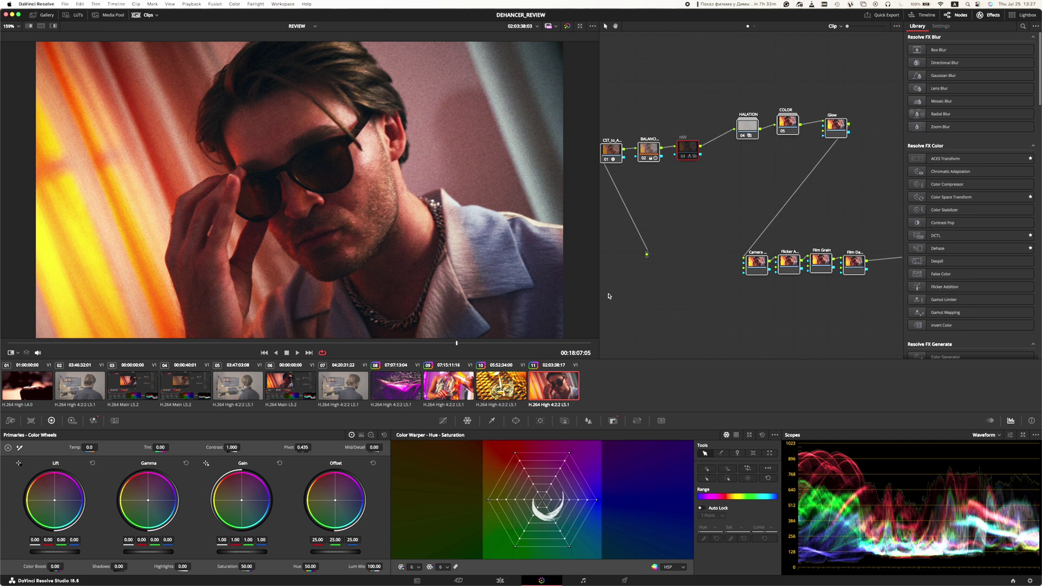
Disable all selected nodes, then re-enable only the S-Log3 to ARRI LogC3 transform node.
key(super+d)
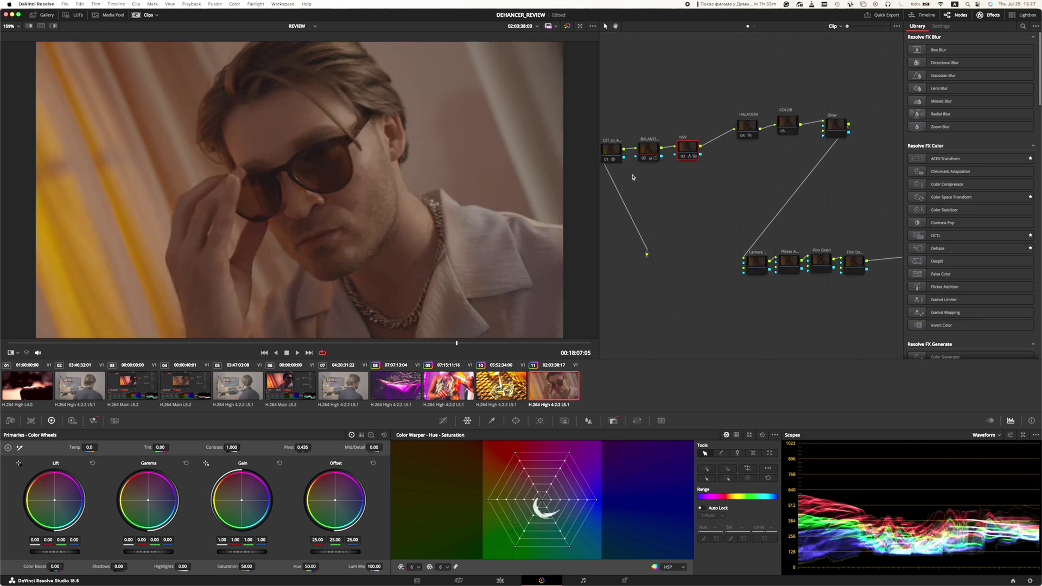
scroll(630, 185, left, 1)
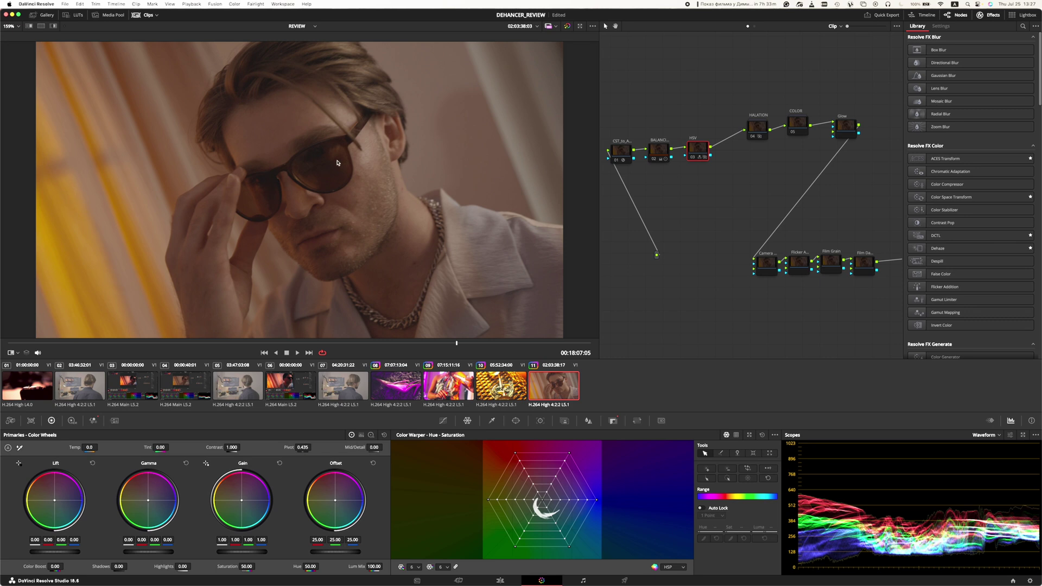
click(623, 156)
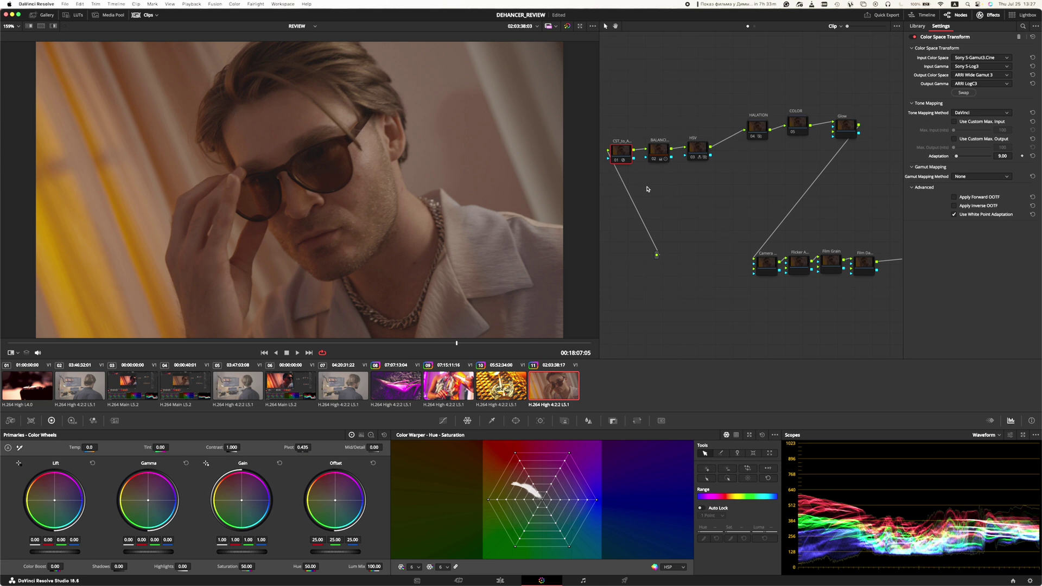
key(ctrl+d)
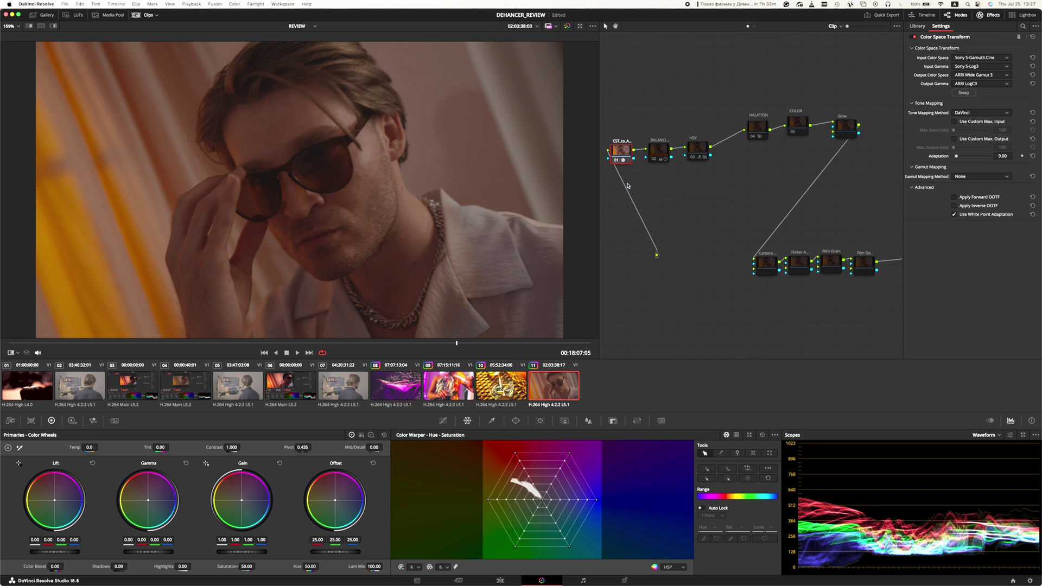
mouse_move(659, 155)
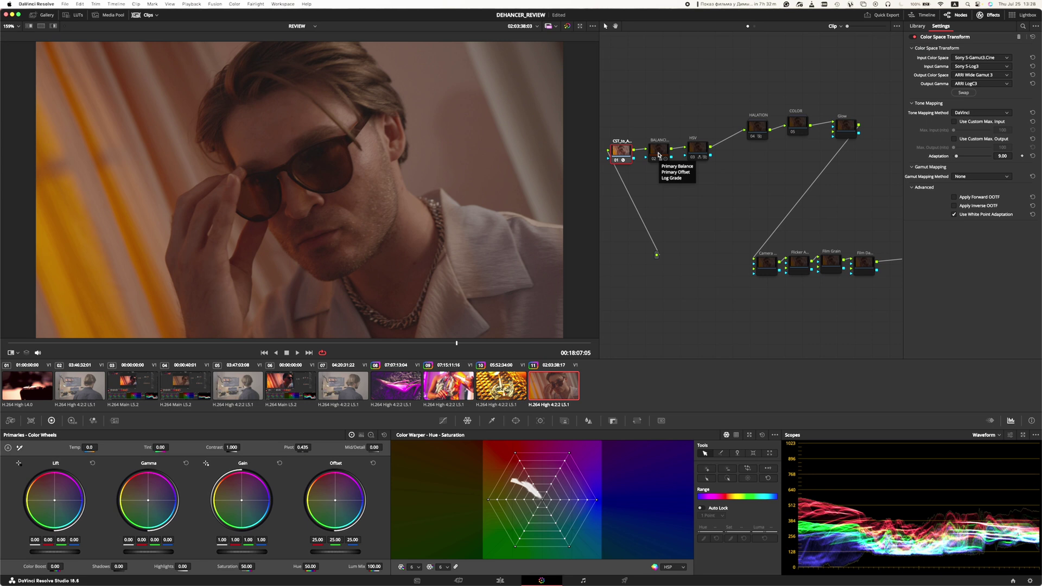
Re-enable the Balance node (Temp -490, Gain 1.20) and the HSV node.
click(660, 153)
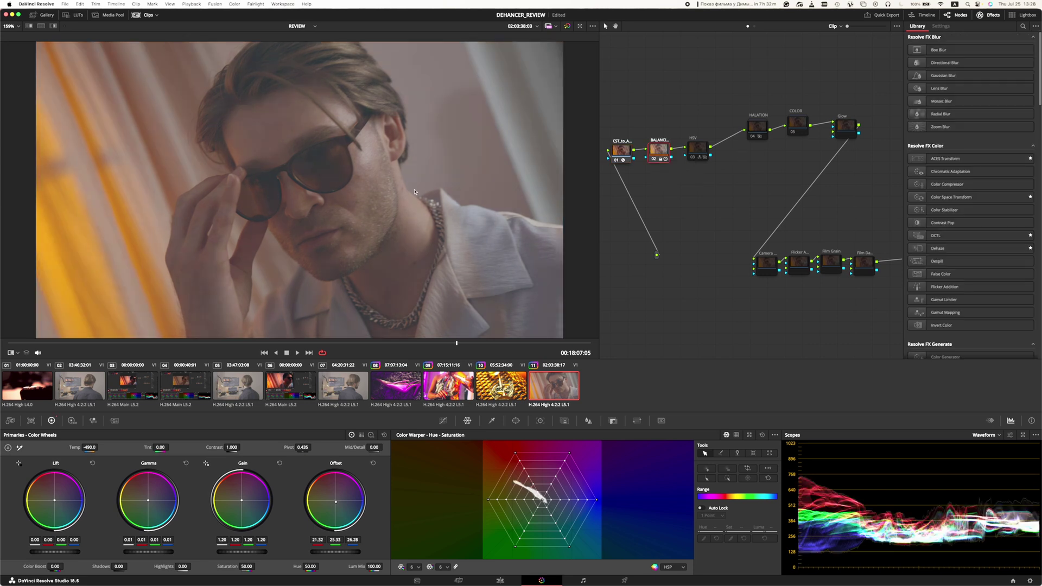
scroll(414, 191, down, 1)
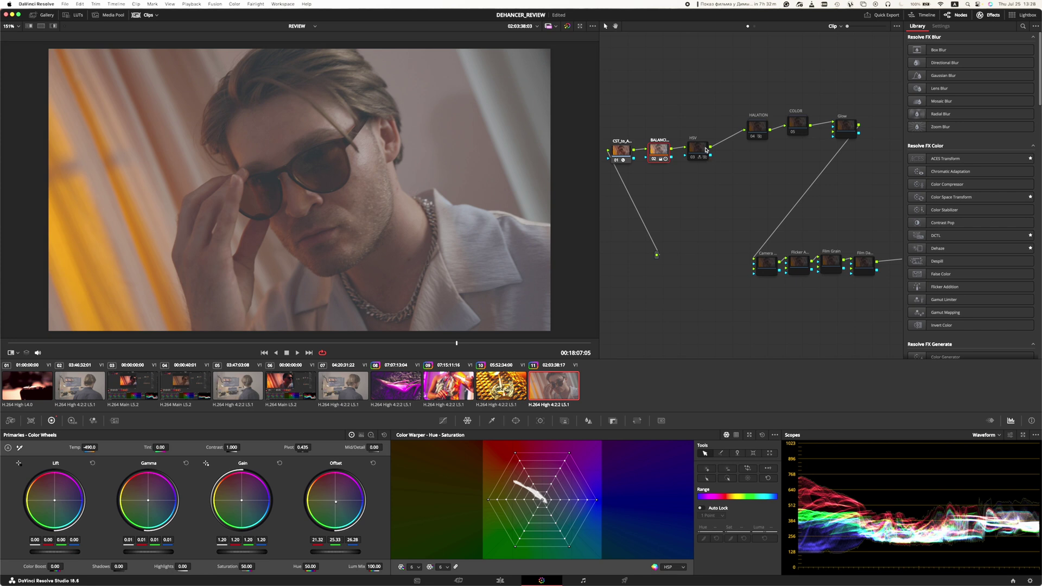
click(762, 127)
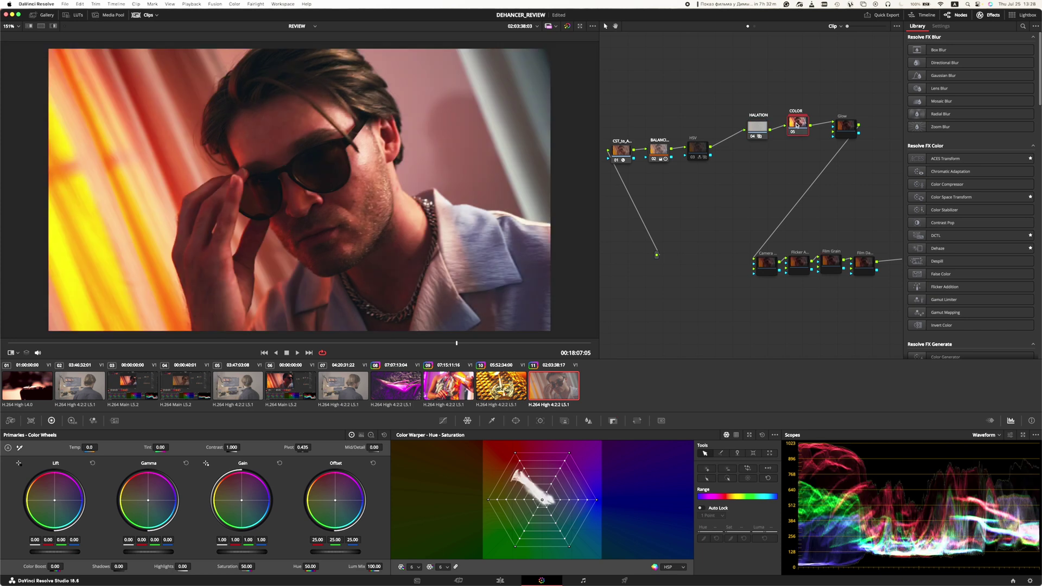
Re-enable the COLOR, Flicker Addition, Film Grain and Film Damage nodes.
click(845, 127)
click(805, 266)
click(834, 266)
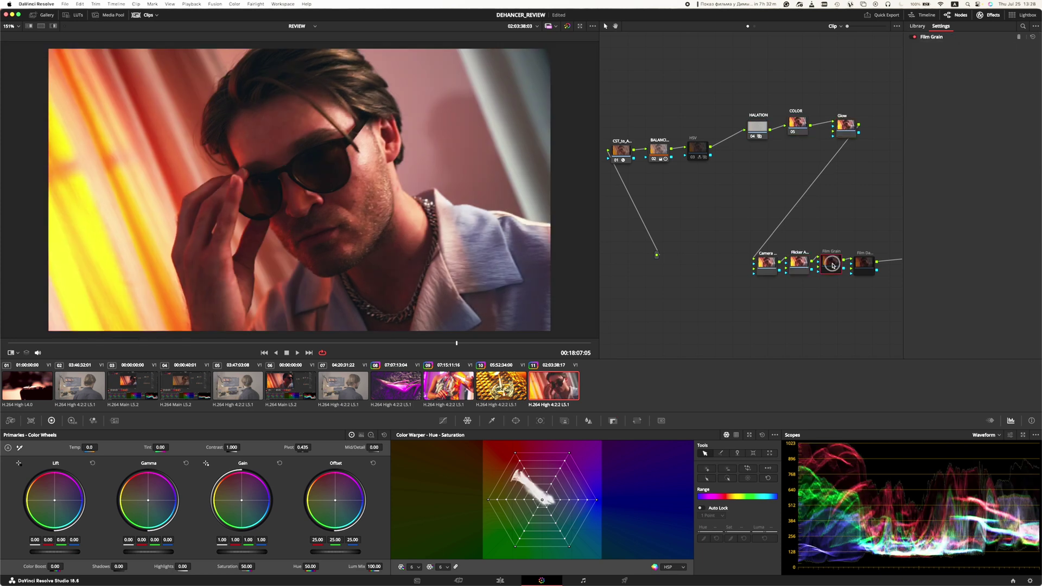
click(866, 268)
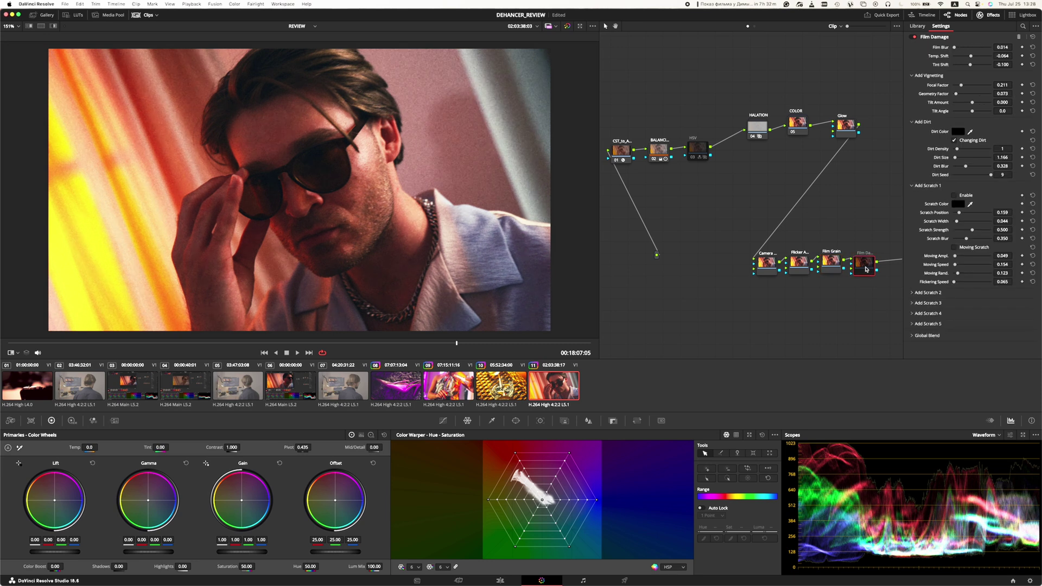
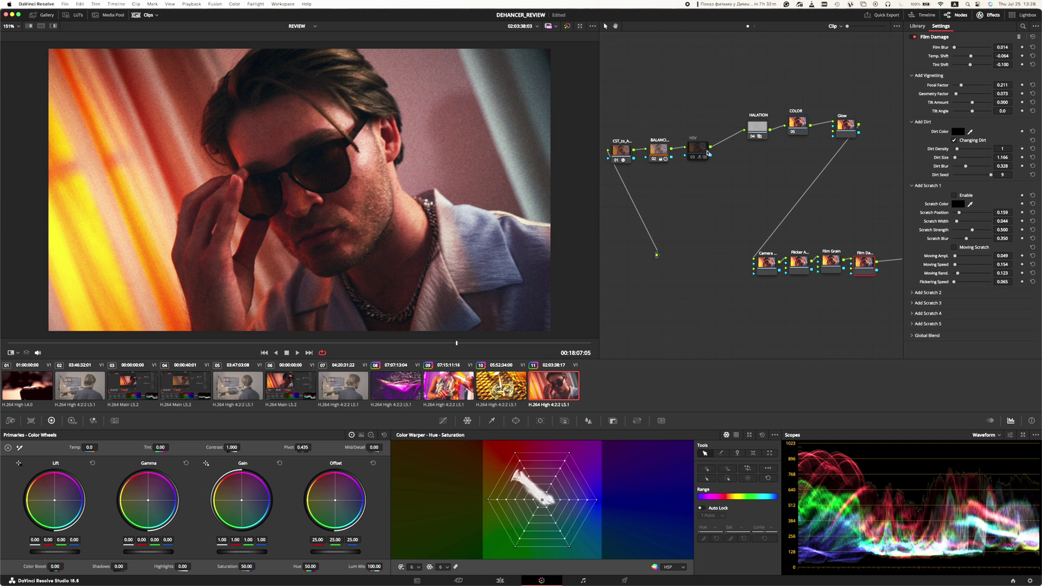
Open the HALATION compound node and inspect its first CST node's colour space settings.
drag(766, 128, 750, 141)
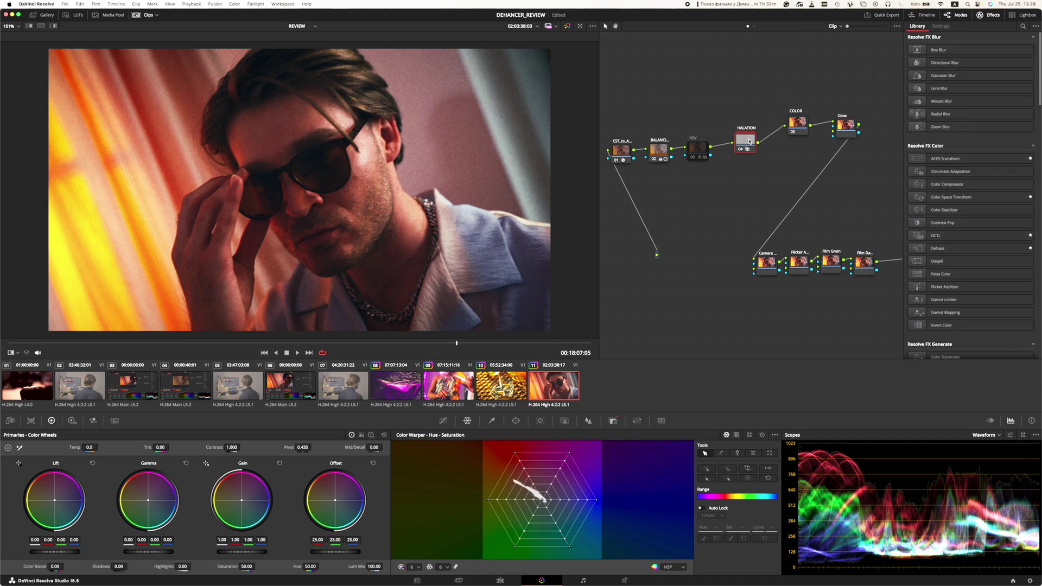
right_click(746, 142)
click(757, 152)
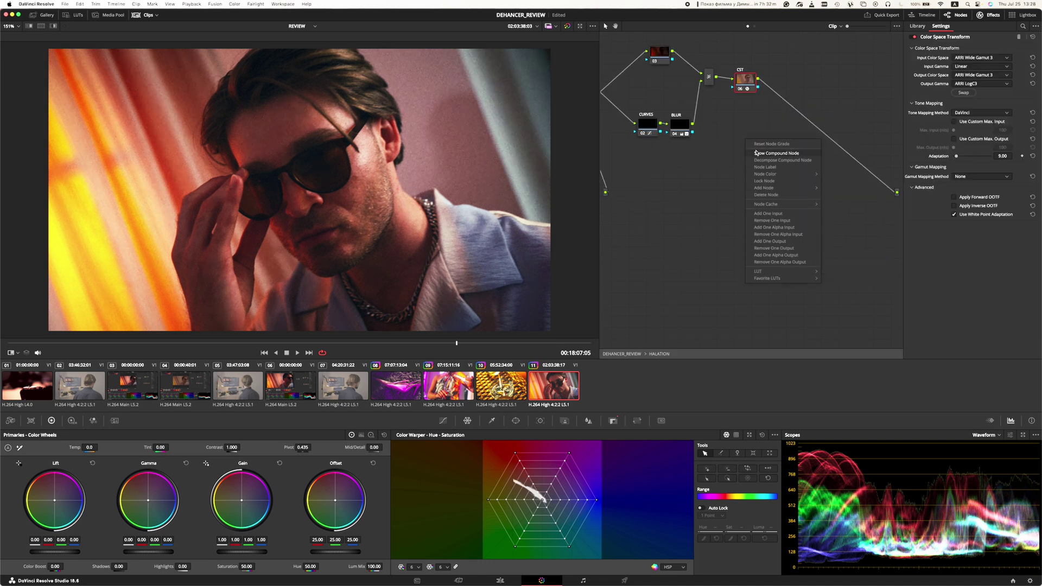
click(647, 155)
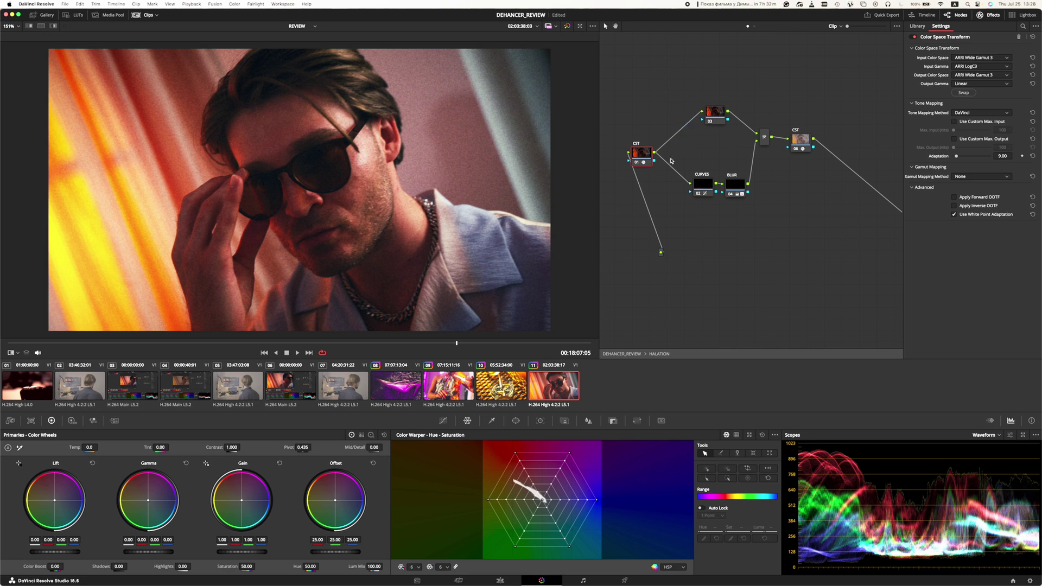
Review the CURVES custom curve, BLUR radii (0.70, 0.60, 0.50) and the final CST node.
click(703, 184)
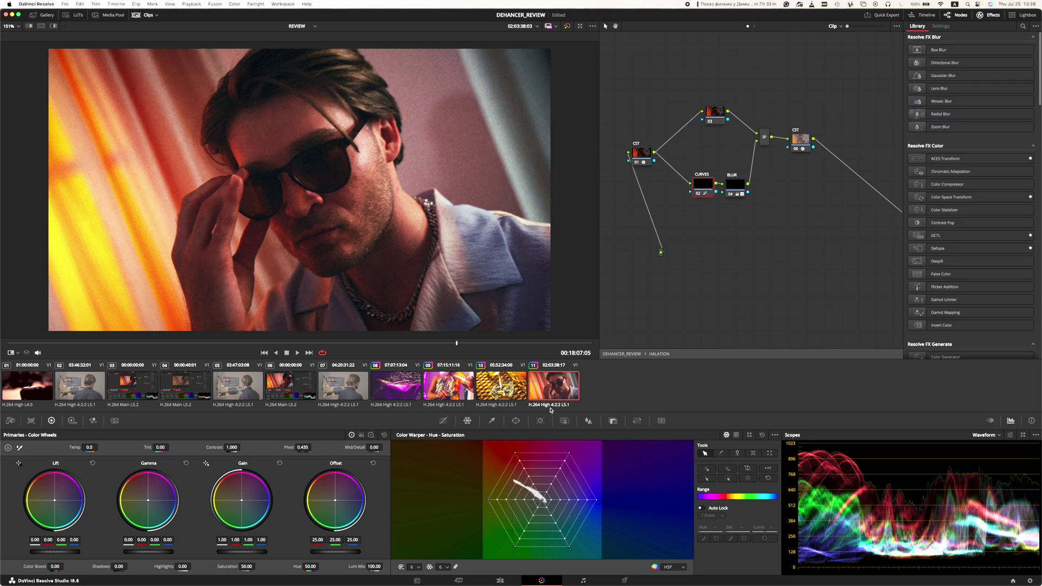
click(444, 422)
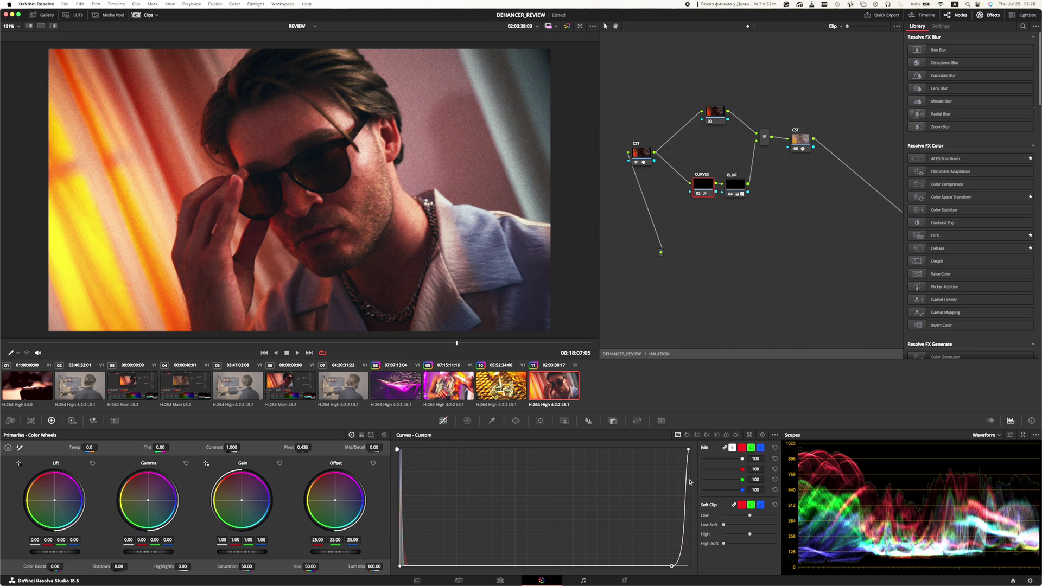
click(736, 188)
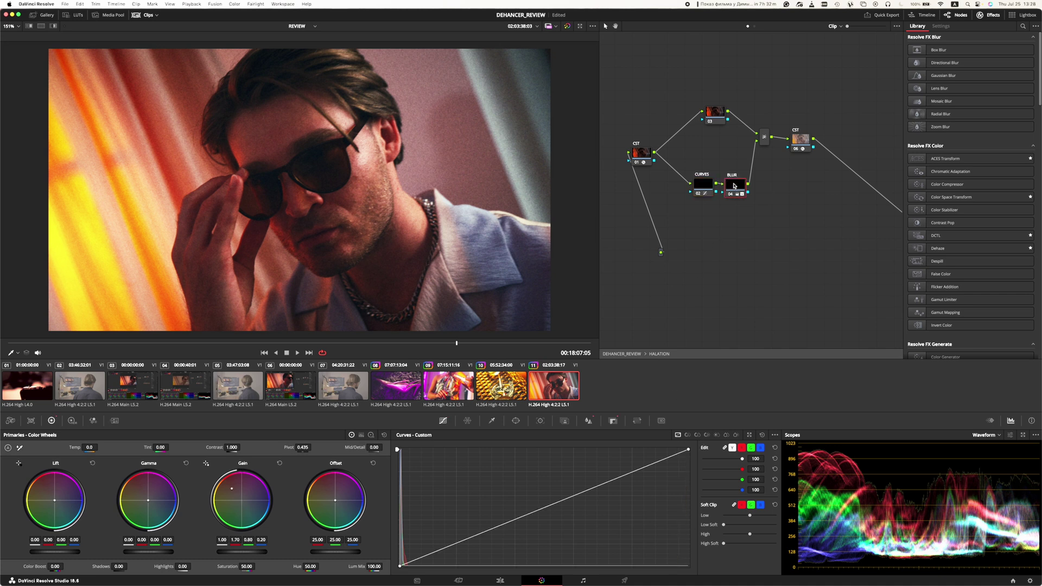
click(588, 421)
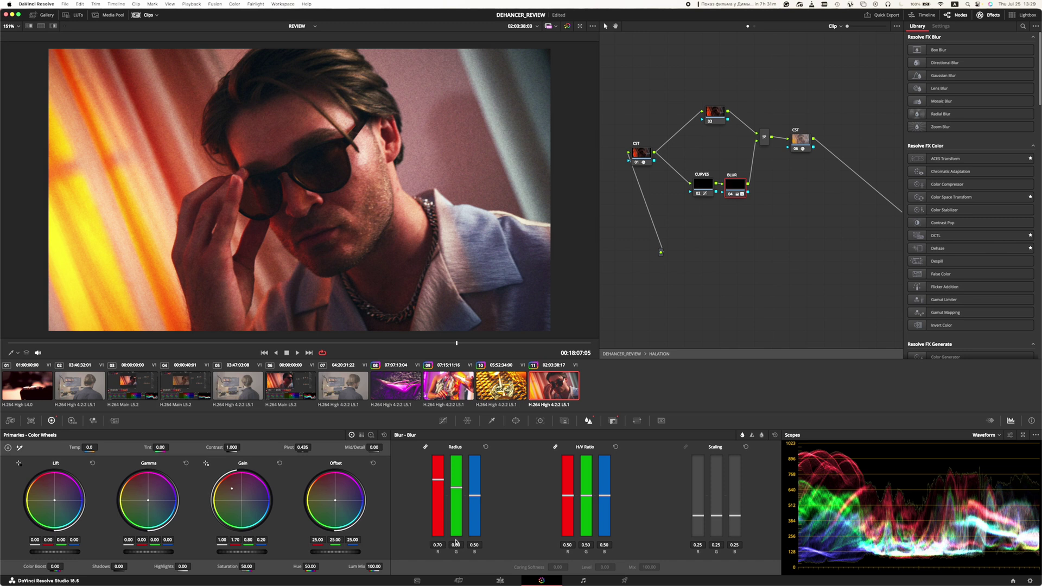
click(803, 140)
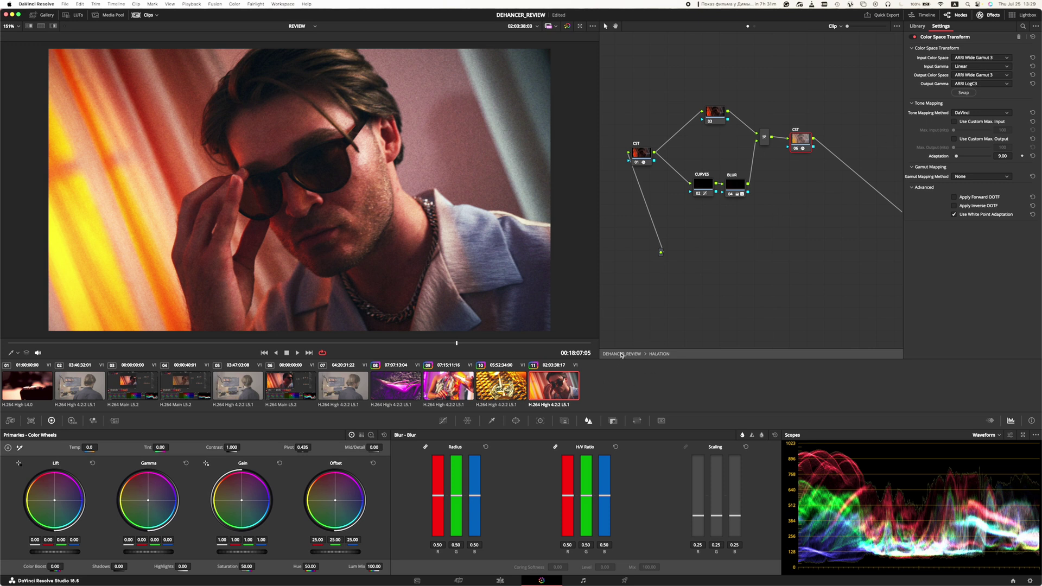
Leave HALATION, open the COLOR compound node and select its ARRI_LUT node.
click(621, 354)
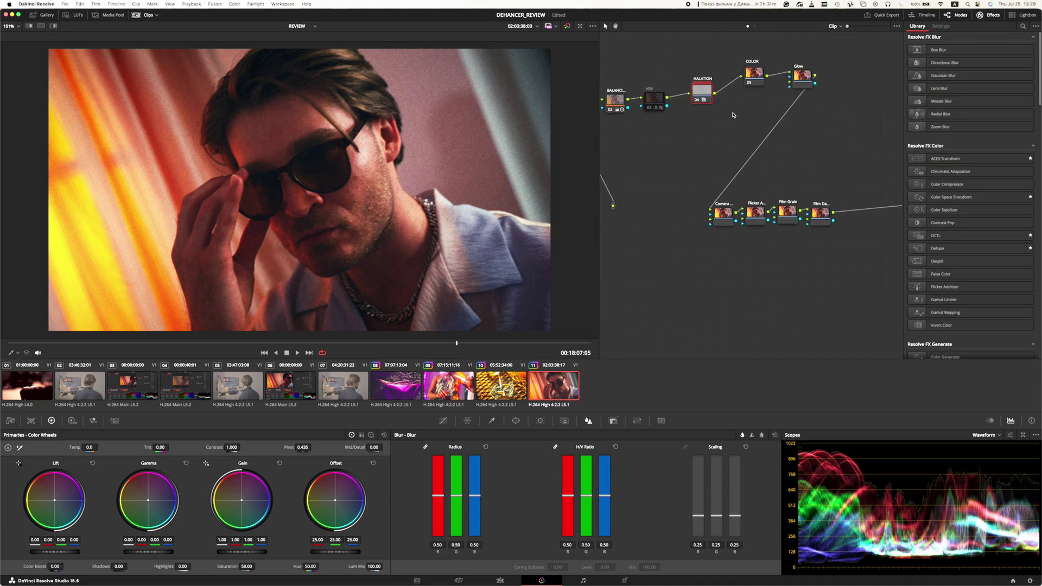
click(756, 76)
right_click(755, 72)
click(768, 87)
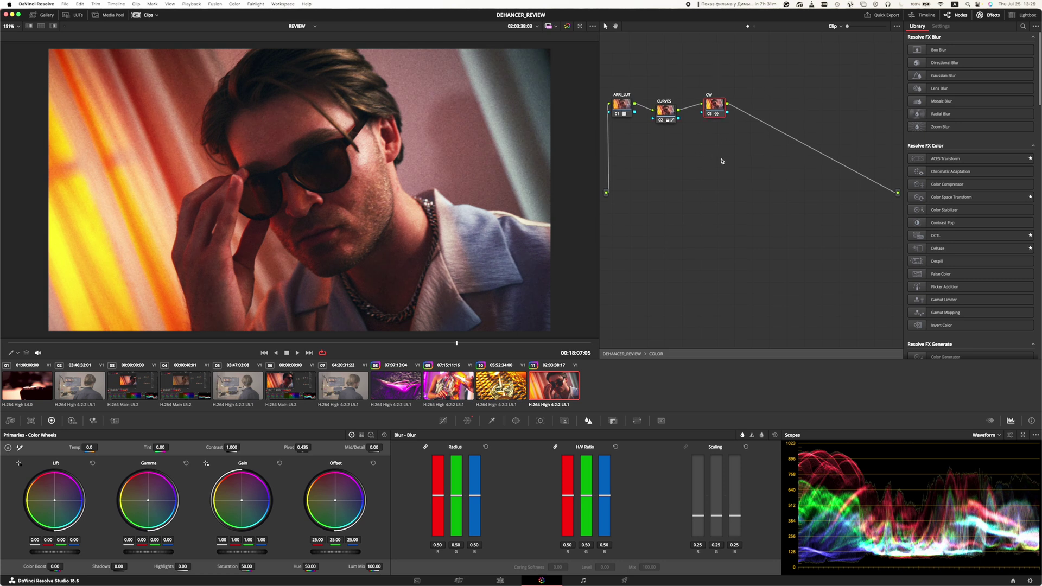
click(667, 122)
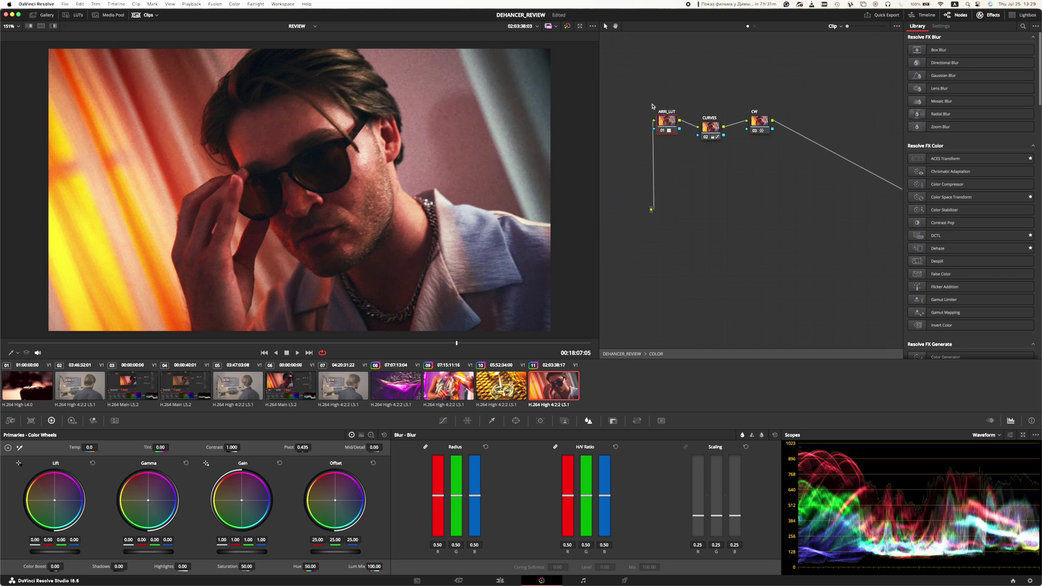
Review the COLOR node's custom curves and the CW node's Color Warper grid.
click(711, 131)
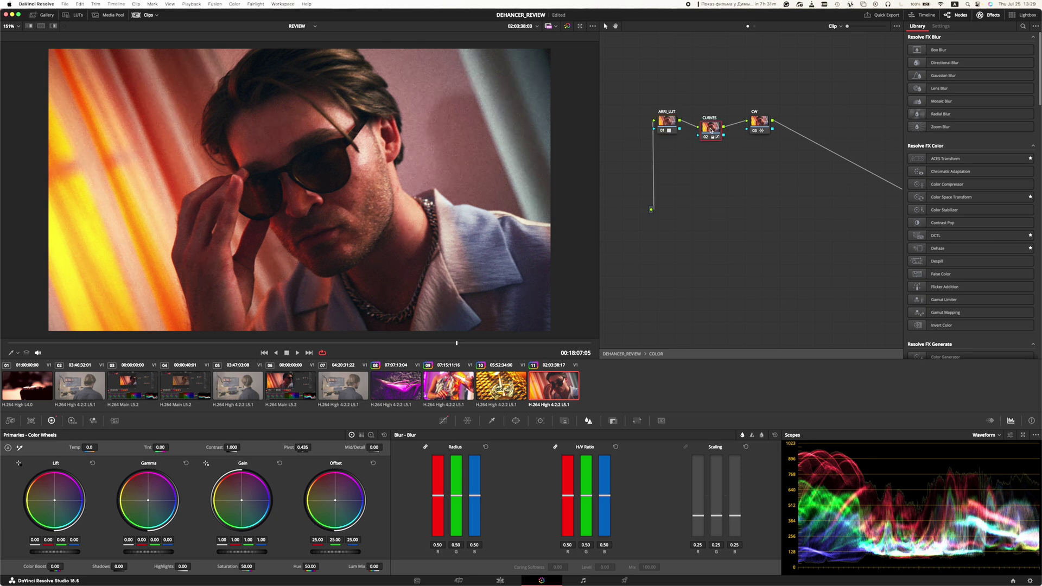
click(446, 423)
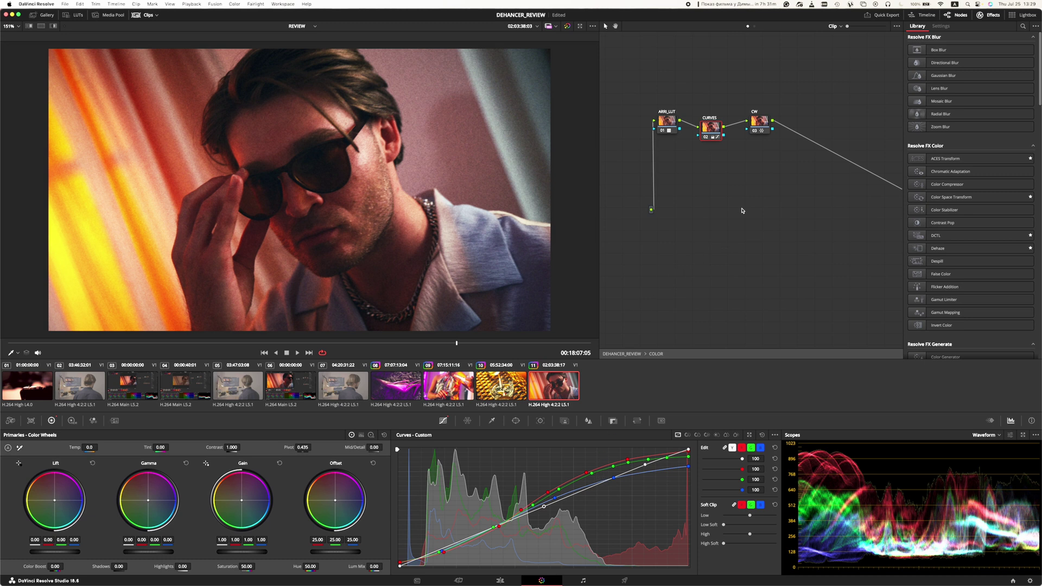
click(759, 123)
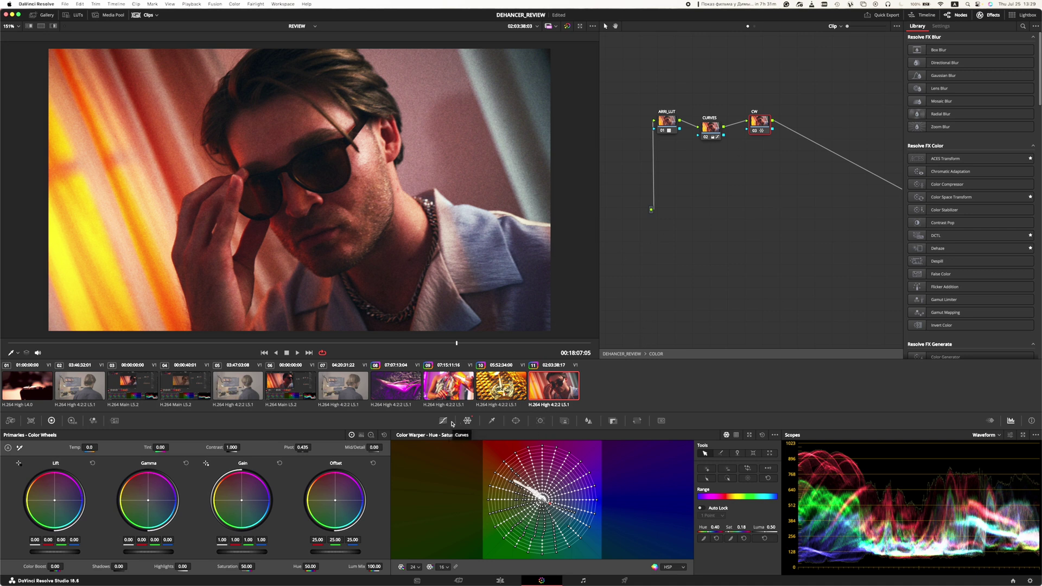
Recheck the CURVES node's custom curves, then exit the COLOR compound node.
click(712, 130)
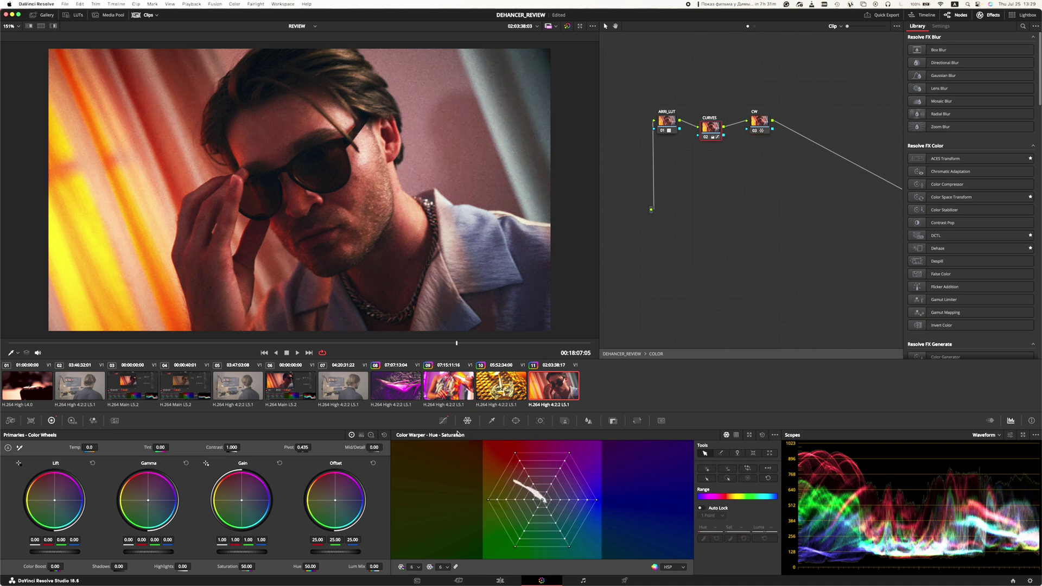
click(443, 420)
click(621, 354)
Inspect Glow, Camera Shake, Flicker Addition and Film Grain (Overlay, 0.500 opacity, 0.817 size).
click(793, 96)
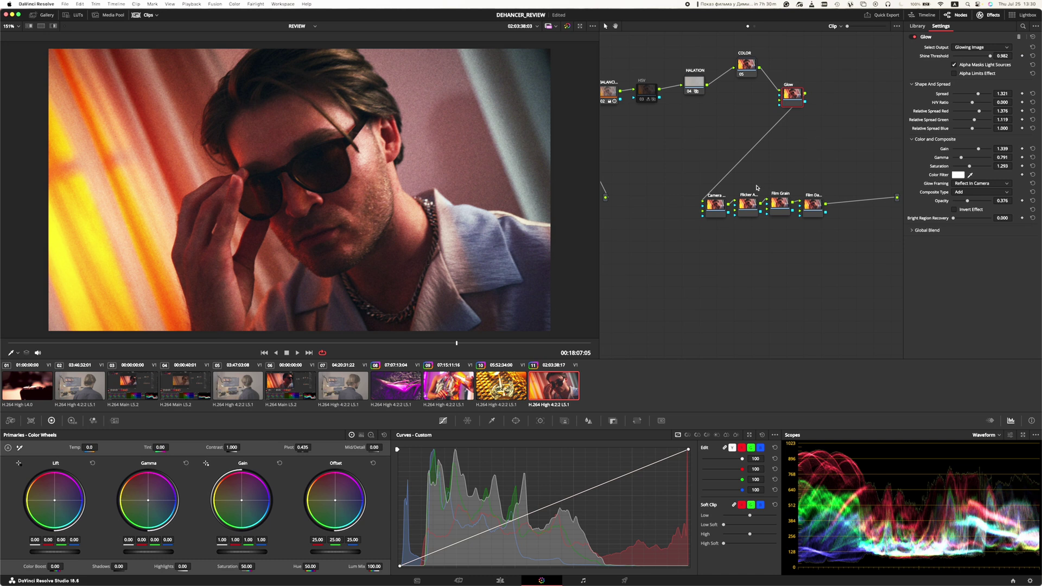
click(714, 210)
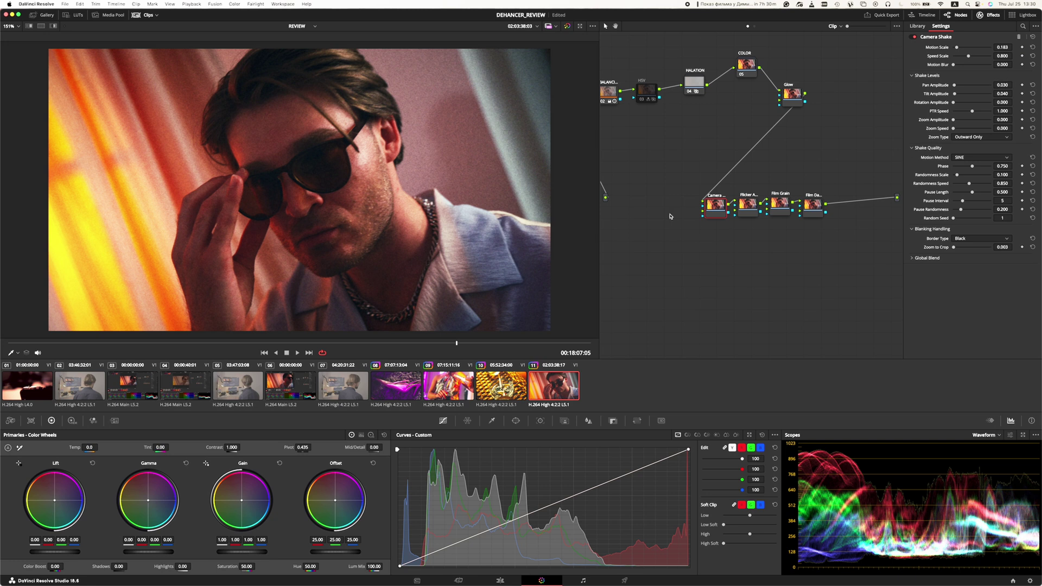
click(746, 208)
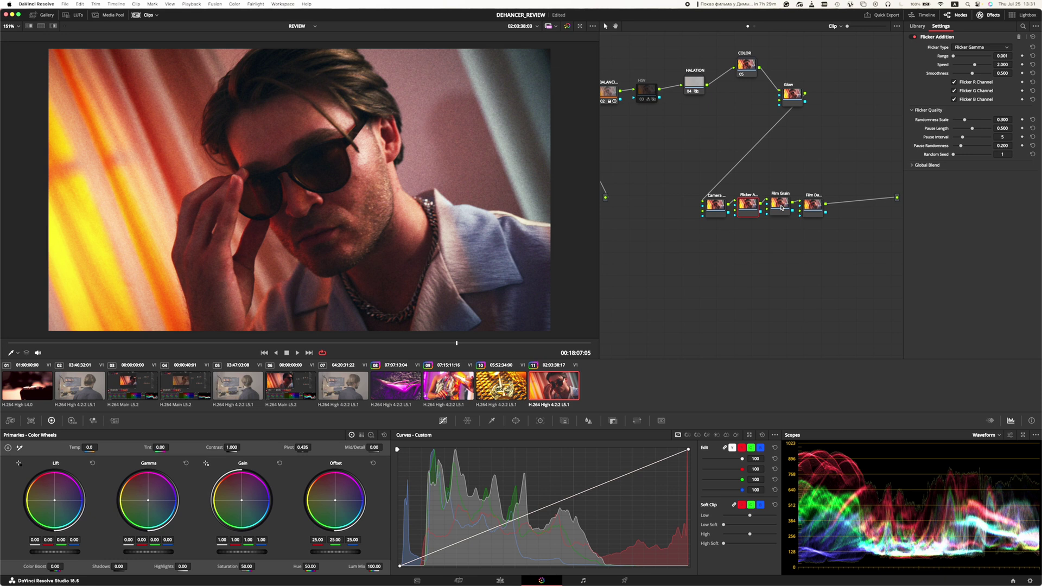
click(778, 208)
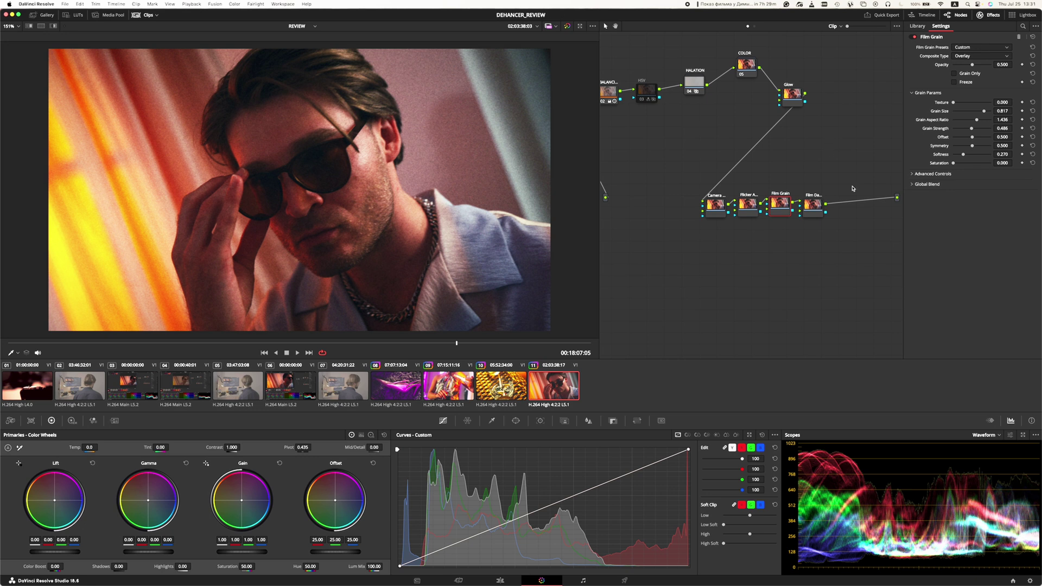
Zoom the viewer and view the film grain alone, then restore the full image.
scroll(412, 143, up, 6)
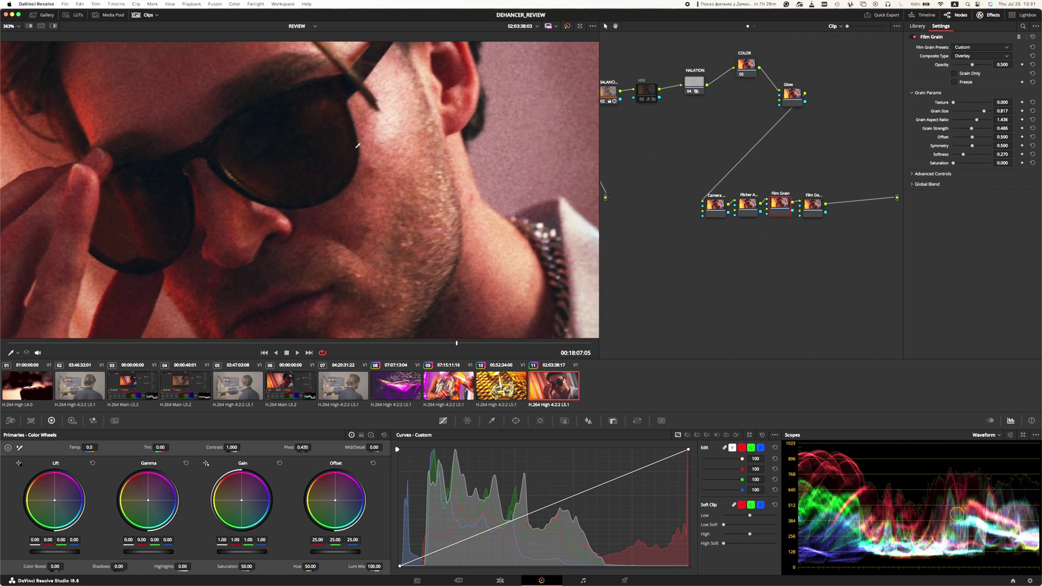
click(961, 73)
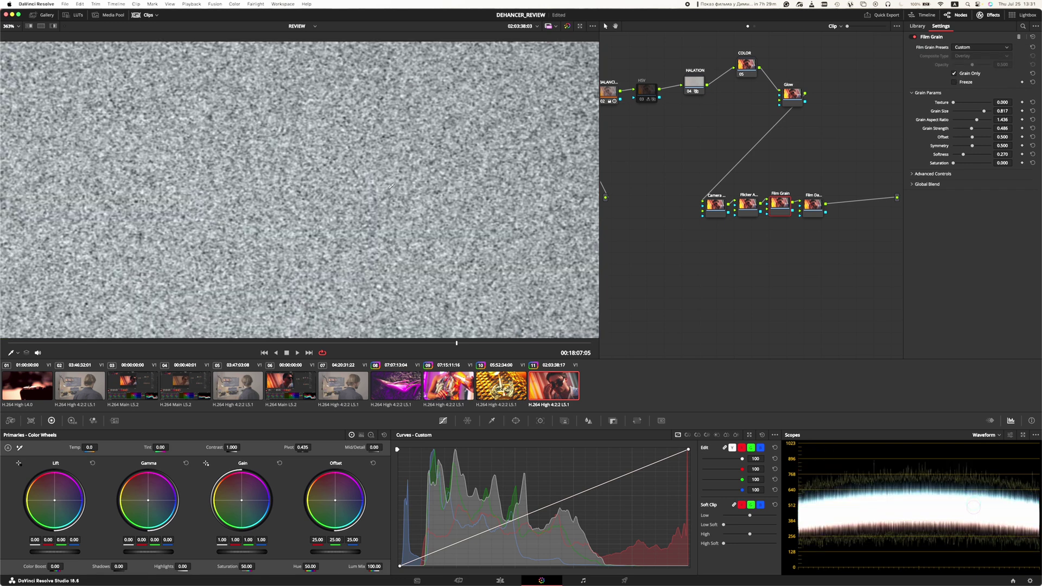
click(972, 73)
scroll(326, 190, down, 5)
Inspect the Film Damage node's settings.
click(815, 210)
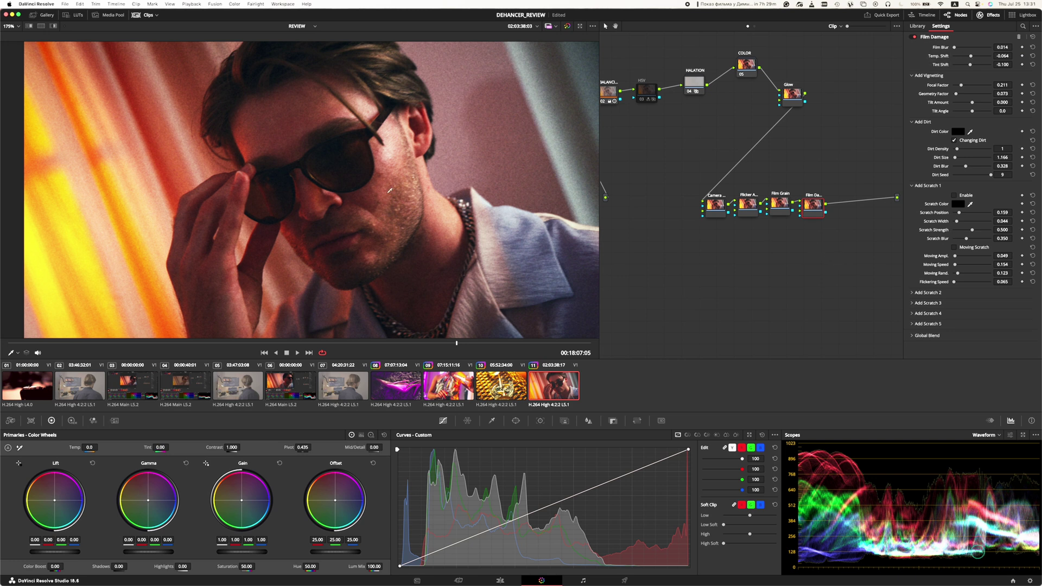
scroll(433, 158, down, 3)
scroll(433, 158, down, 1)
Bypass all grades with Shift+D to compare, re-enable them, and show the image full screen.
key(shift+d)
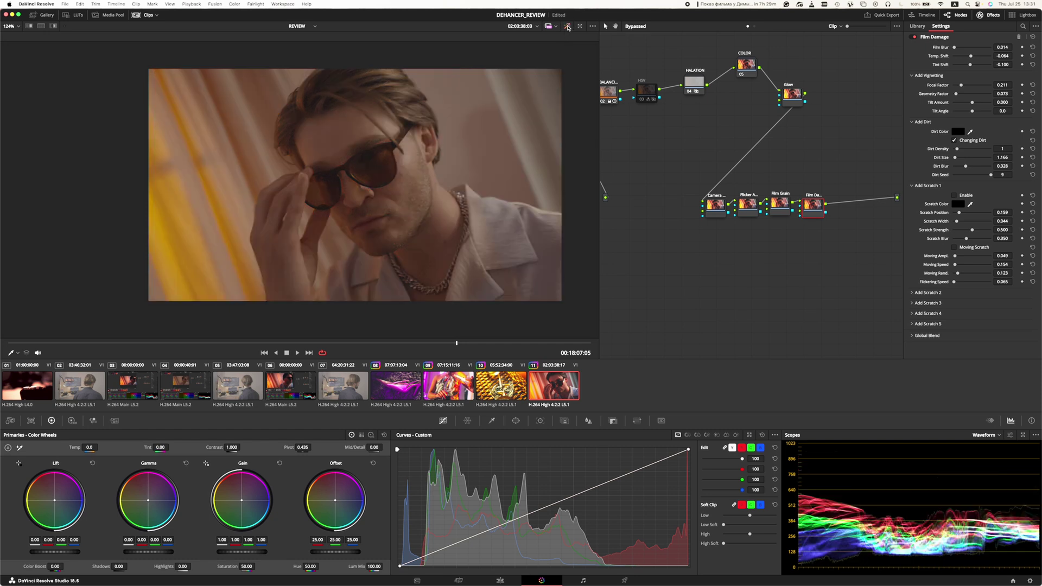
scroll(425, 168, right, 3)
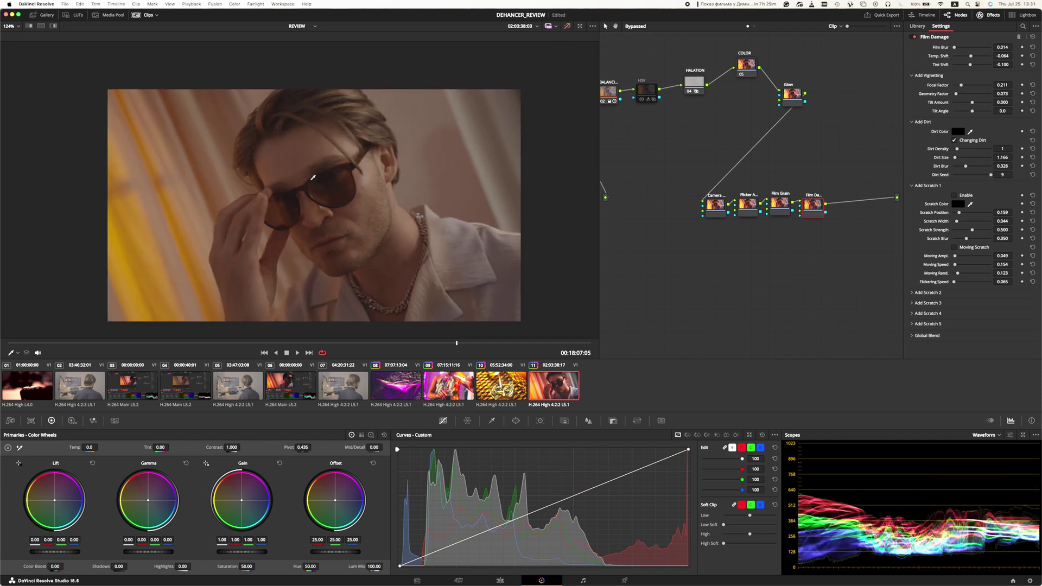
scroll(592, 162, down, 2)
click(567, 26)
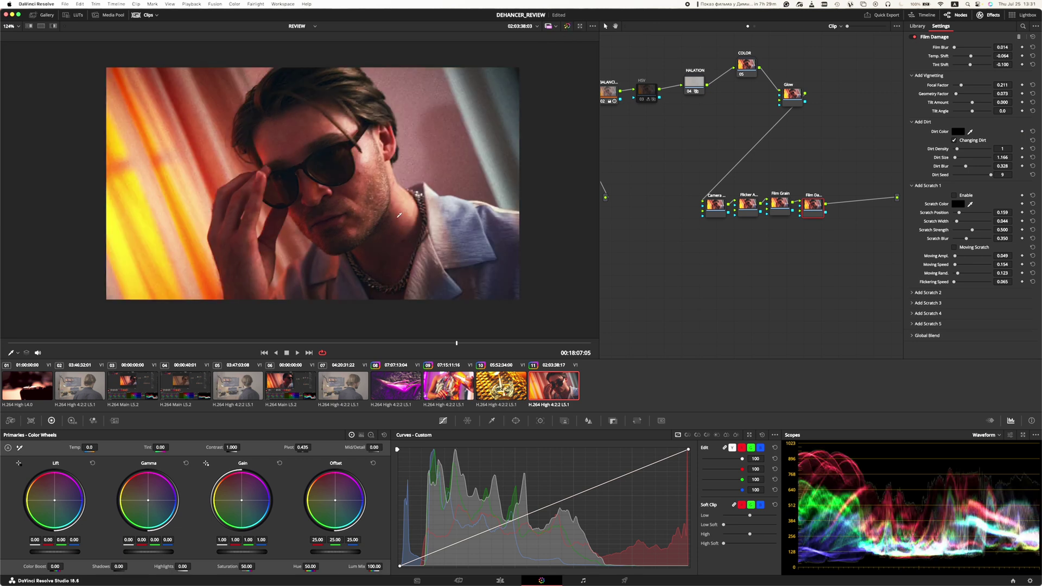
key(super+f)
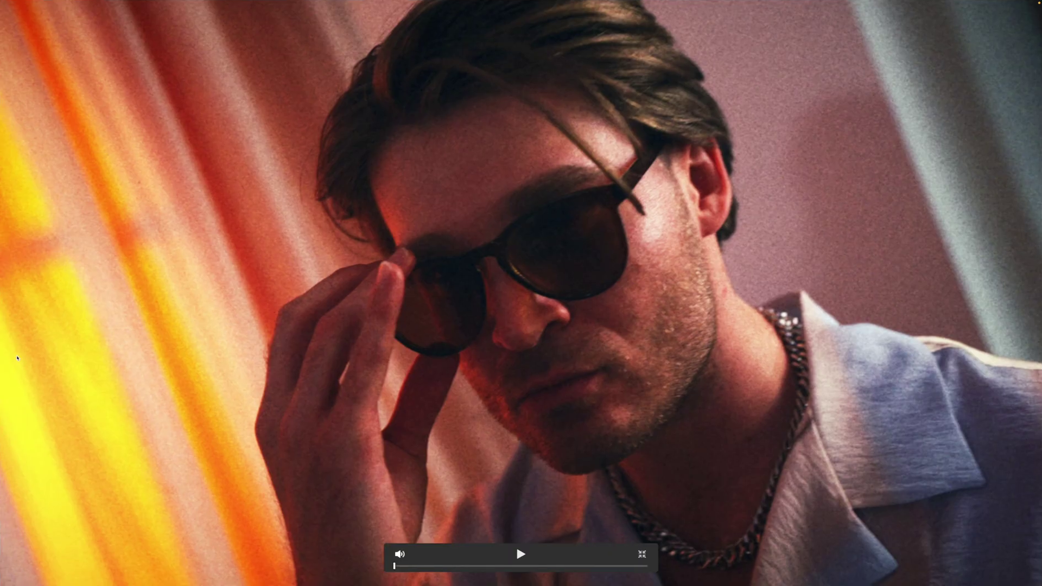
Play the graded portrait clip in full-screen mode, then switch to the Edit page.
key(space)
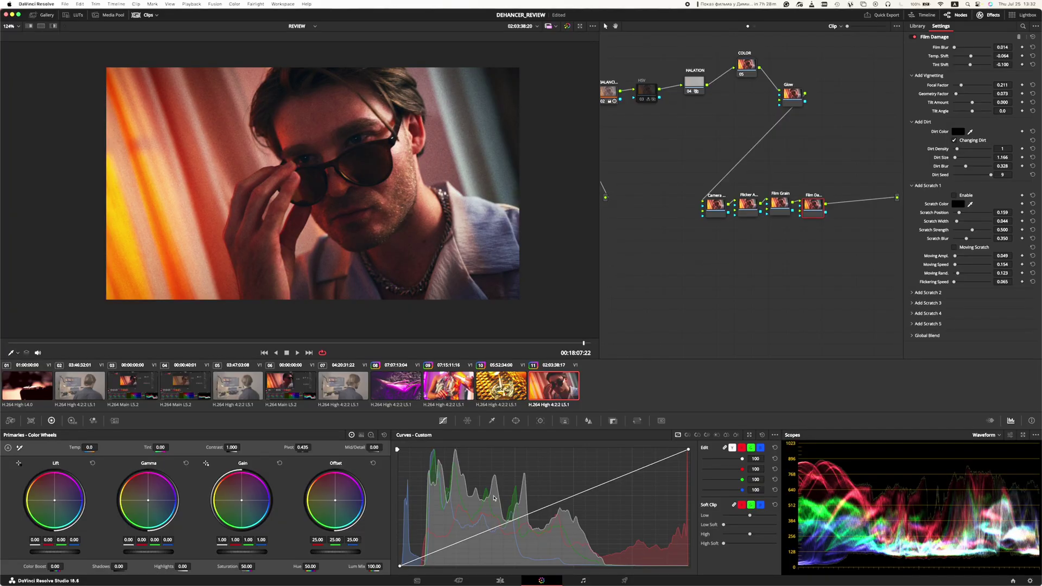
click(500, 581)
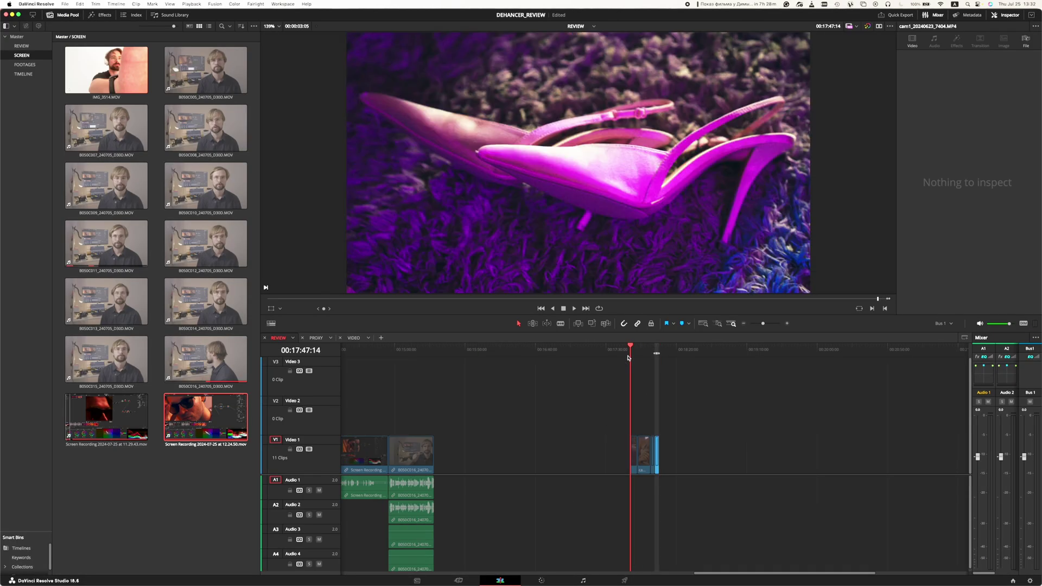
Switch back to the Color page showing the sunglasses portrait and DEHANCER_REVIEW node graph.
click(547, 582)
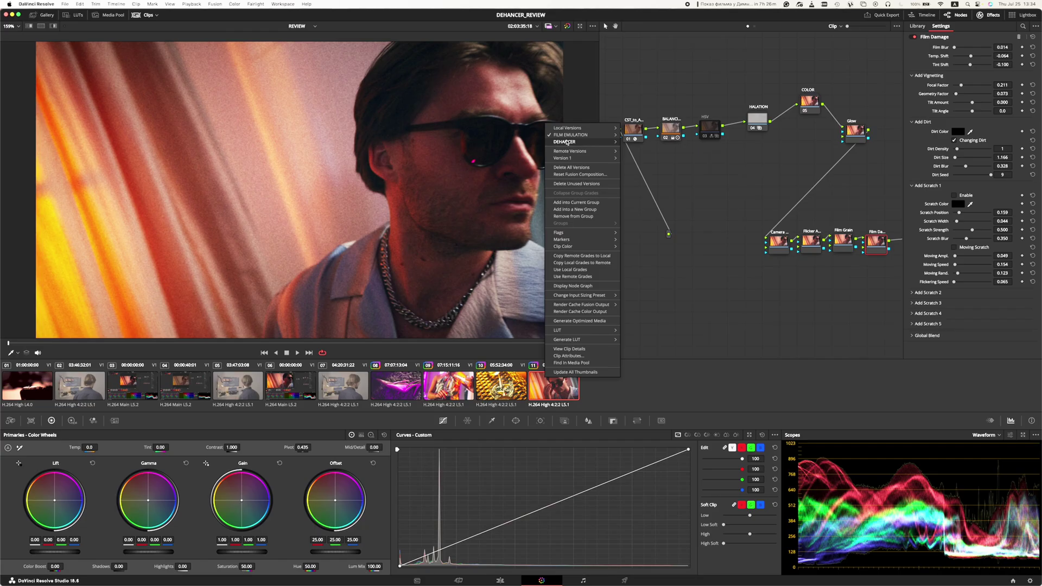
Load the DEHANCER local grade version on clip 11.
key(Escape)
right_click(538, 406)
mouse_move(586, 149)
click(656, 150)
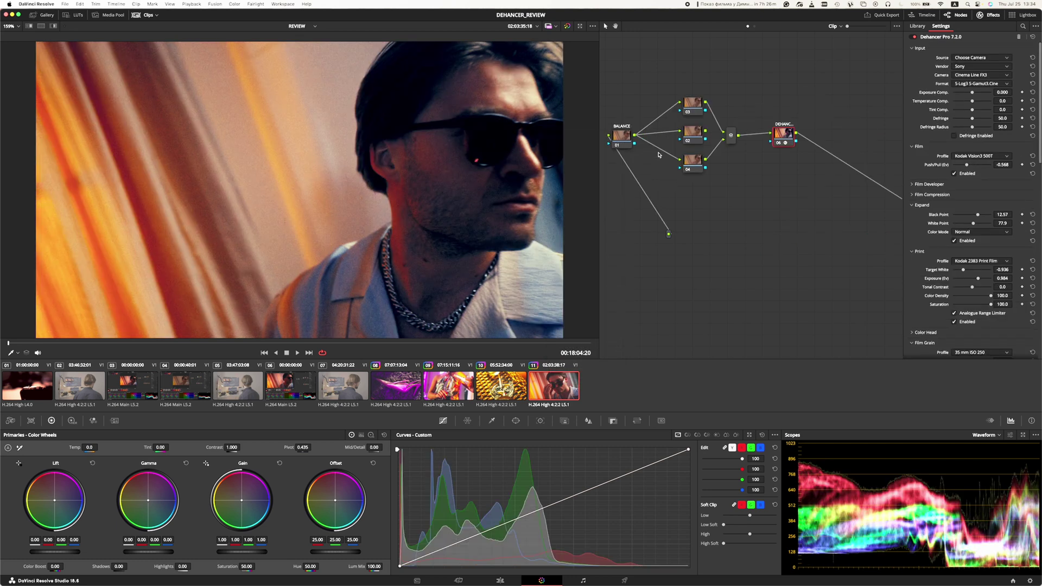
Disable nodes 01 through 04 ahead of the Dehancer Pro node.
drag(759, 104, 632, 211)
click(776, 235)
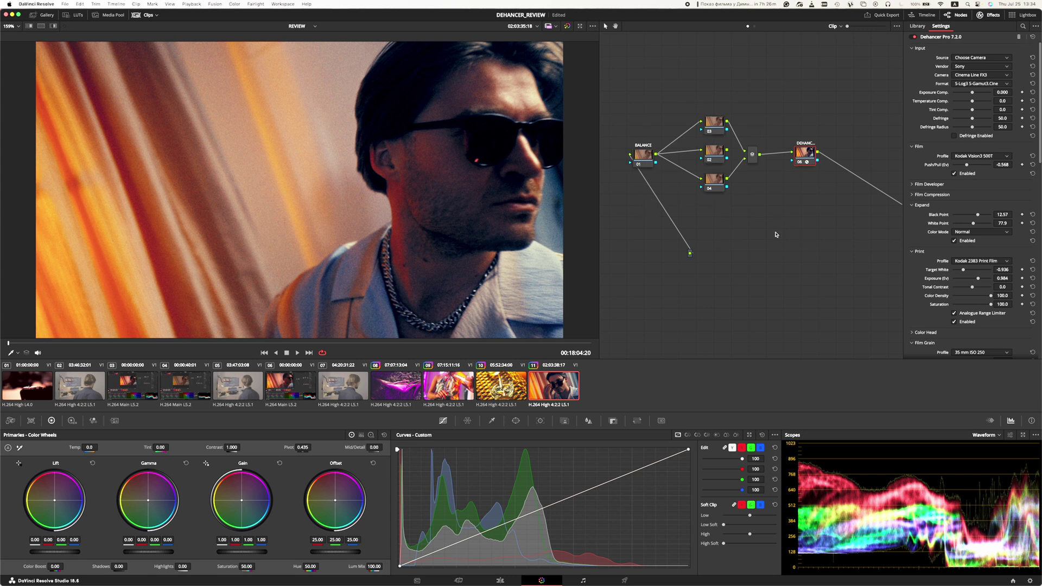
click(714, 158)
drag(759, 98, 631, 204)
key(super+d)
key(super+d)
key(super+d)
key(super+d)
click(776, 173)
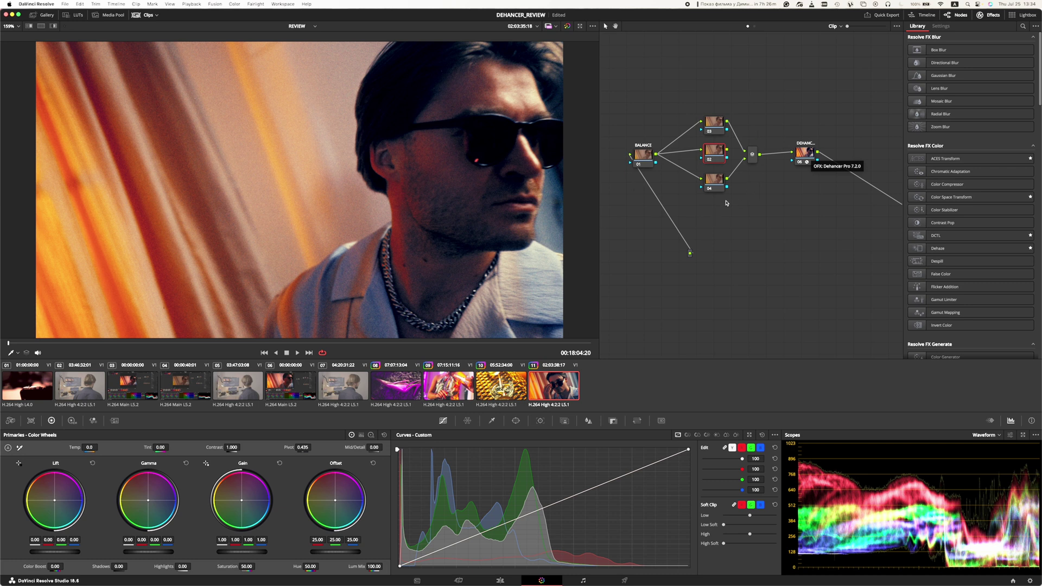
Select the Dehancer Pro node and scrub the portrait clip to 18:07:16.
click(804, 153)
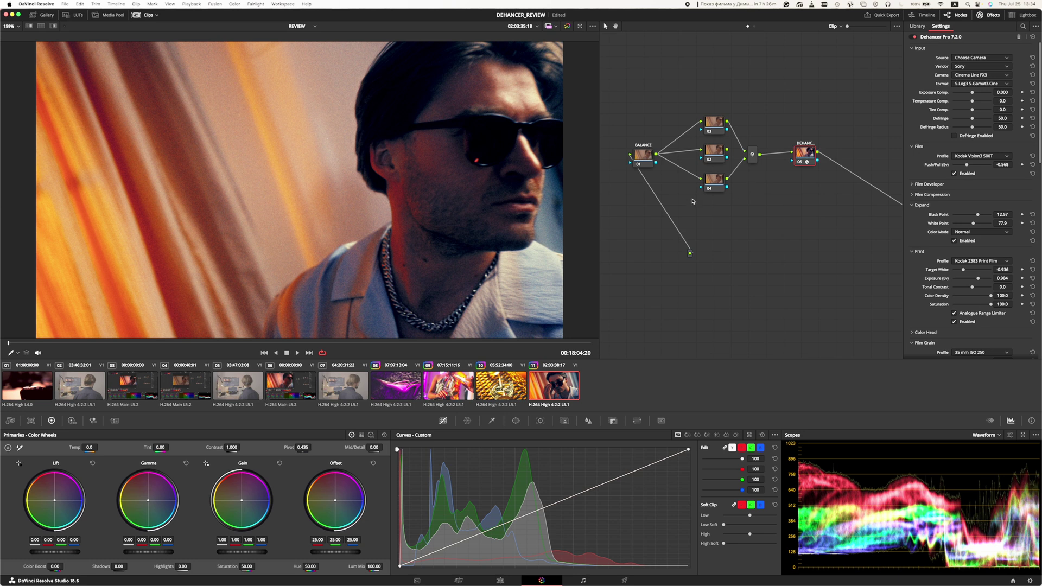
scroll(434, 271, down, 2)
drag(221, 340, 539, 343)
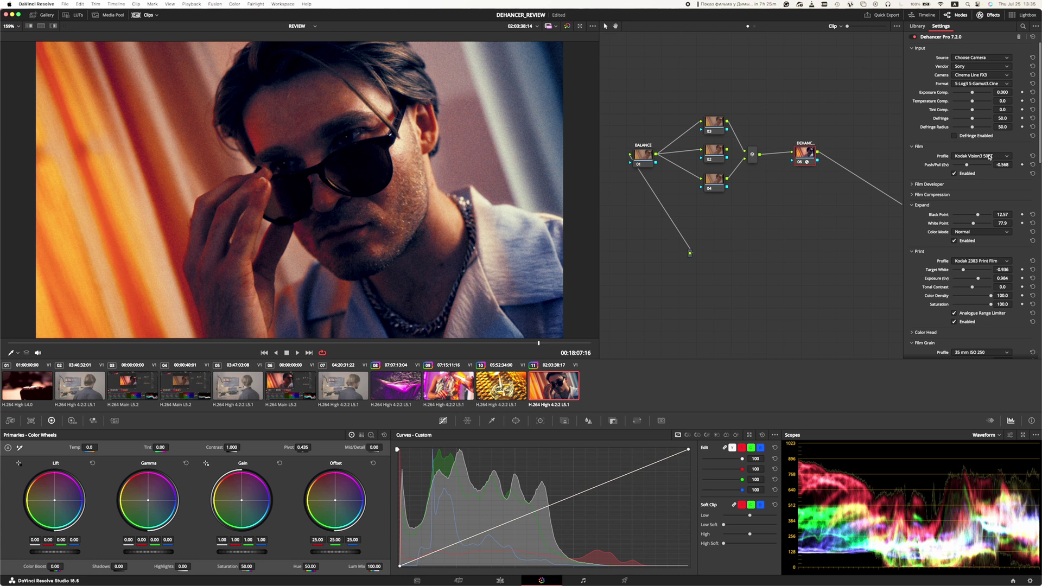
Collapse the Film, Expand, Print, Grain, Halation, Bloom and Input sections, then reopen Input.
click(912, 147)
click(913, 177)
click(913, 187)
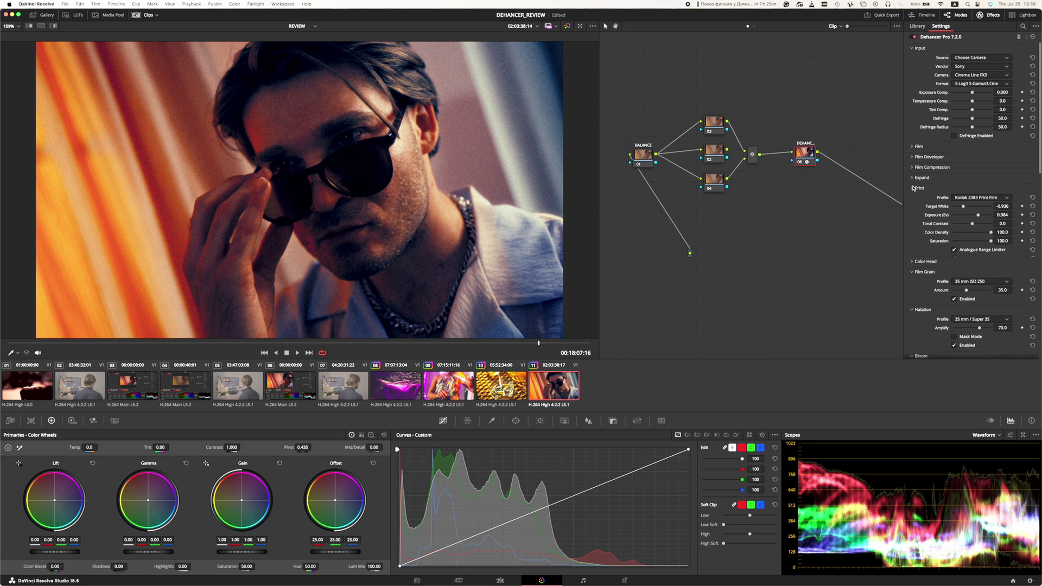
click(913, 211)
click(913, 220)
click(913, 231)
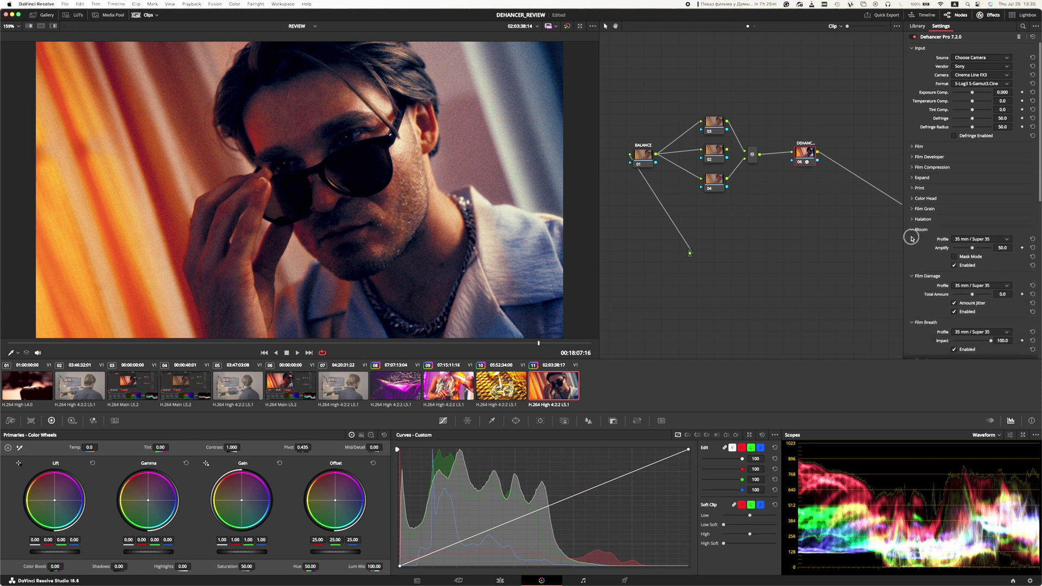
click(923, 237)
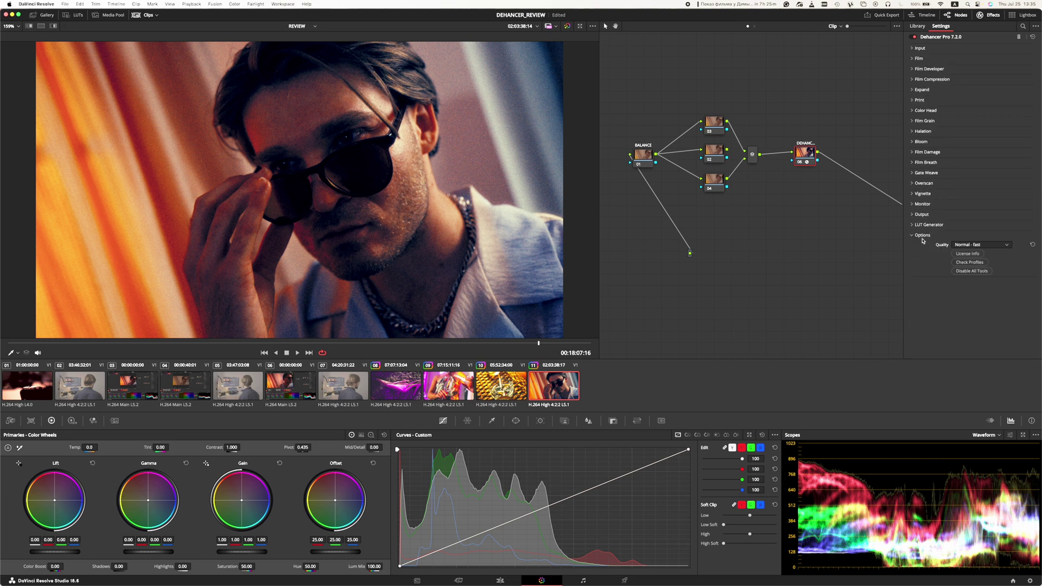
click(912, 49)
Leave the Input Source unchanged and set the Kodak Vision3 500T film Push/Pull to -0.642.
click(986, 59)
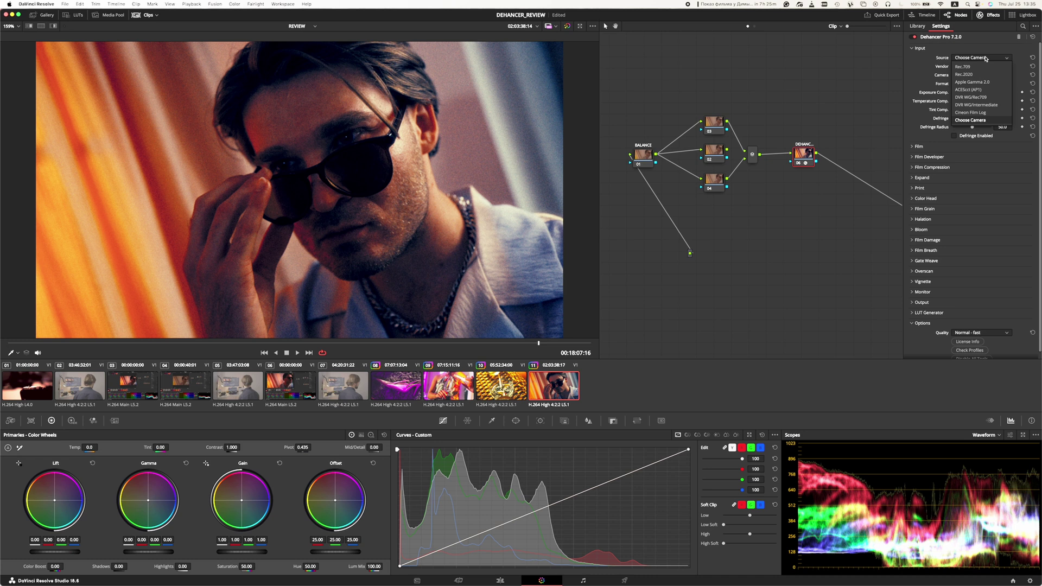
click(987, 59)
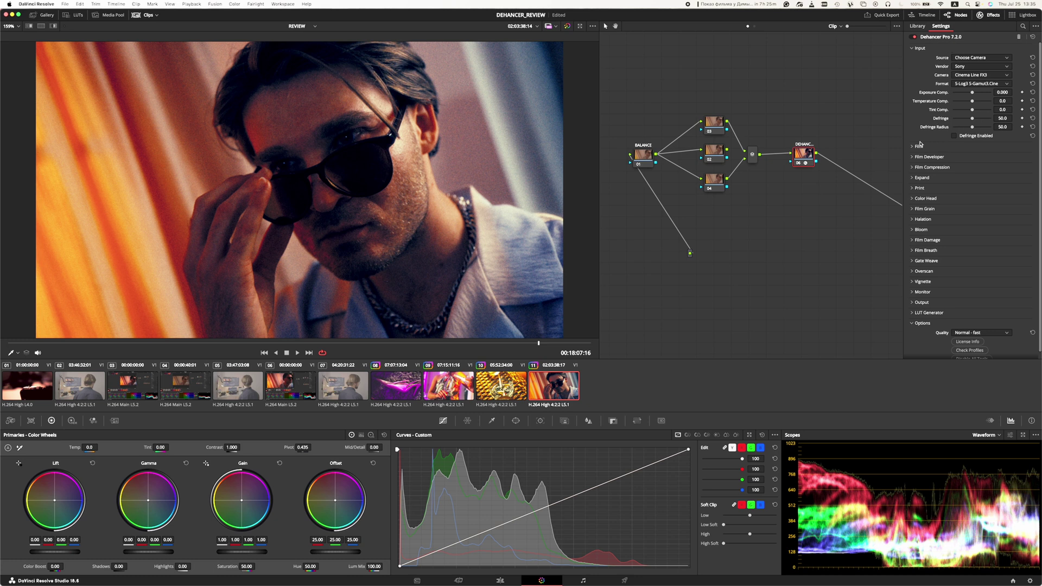
click(919, 146)
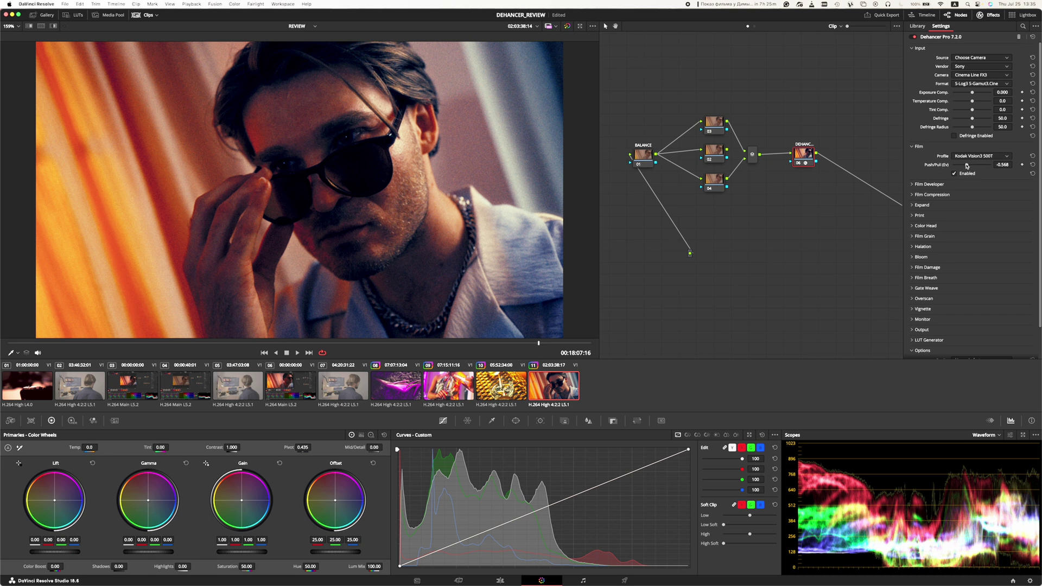
mouse_move(966, 167)
mouse_down()
mouse_move(996, 166)
mouse_move(966, 168)
mouse_up()
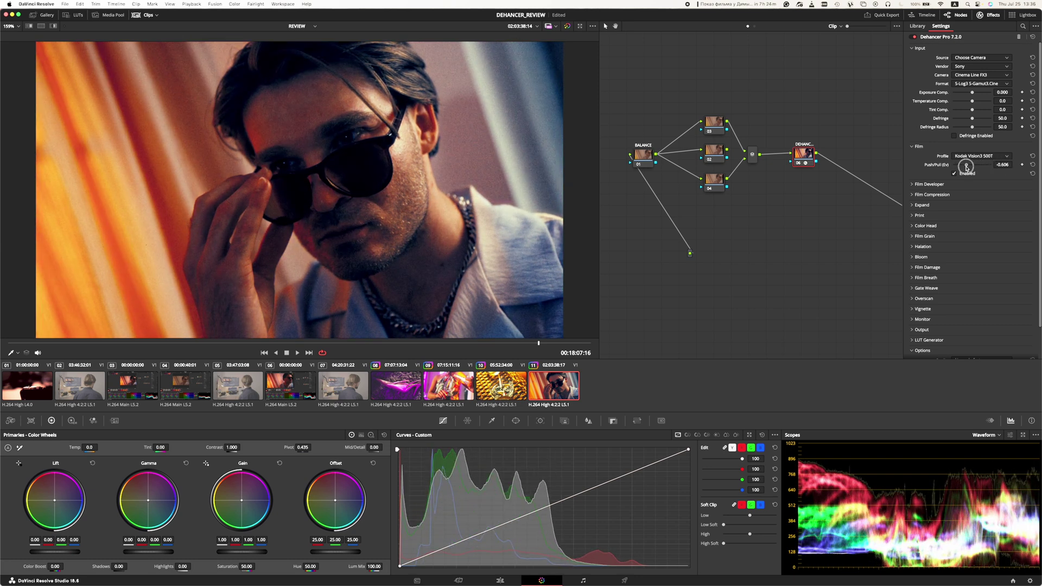
Enable Film Developer, test Contrast Boost at -100, settle at -26.5, and expand Film Compression.
click(913, 185)
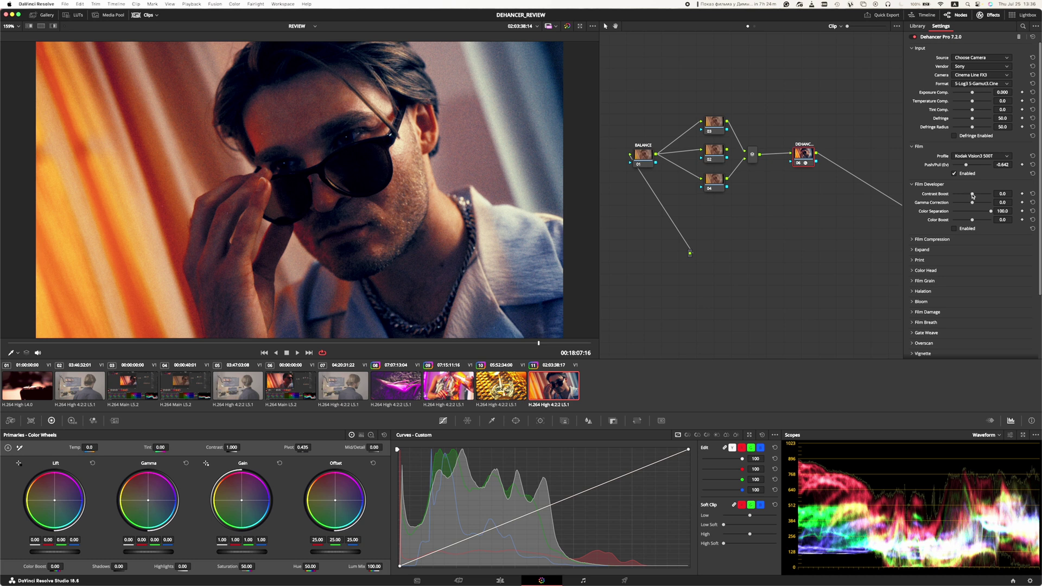
click(964, 228)
drag(972, 194, 867, 178)
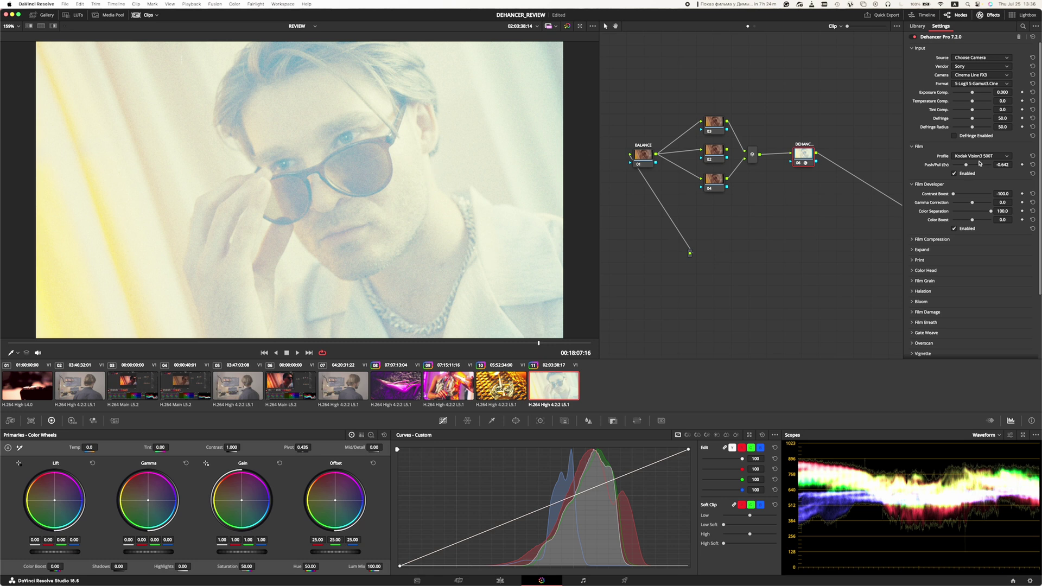
drag(954, 194, 968, 196)
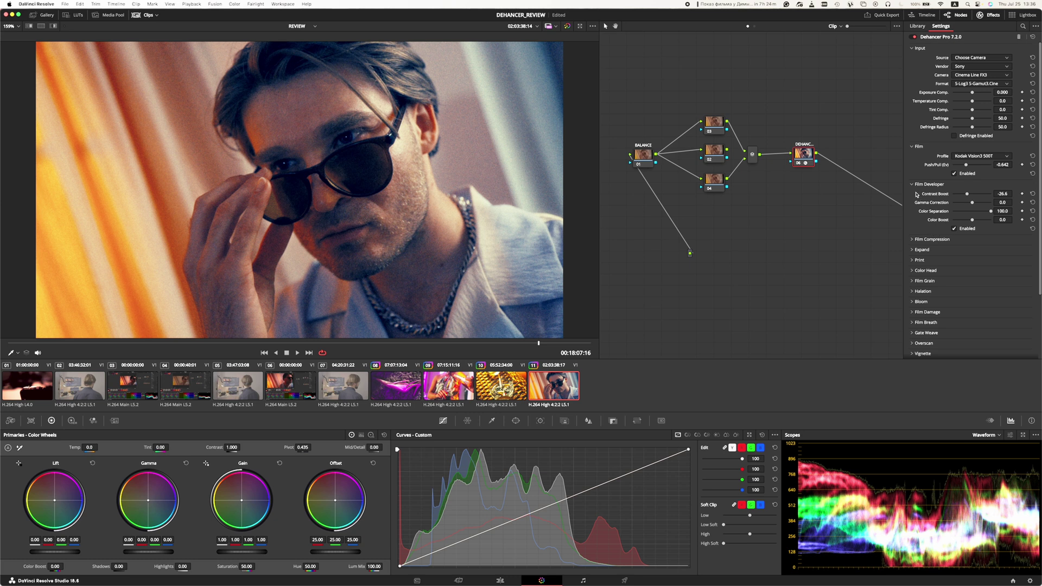
click(913, 239)
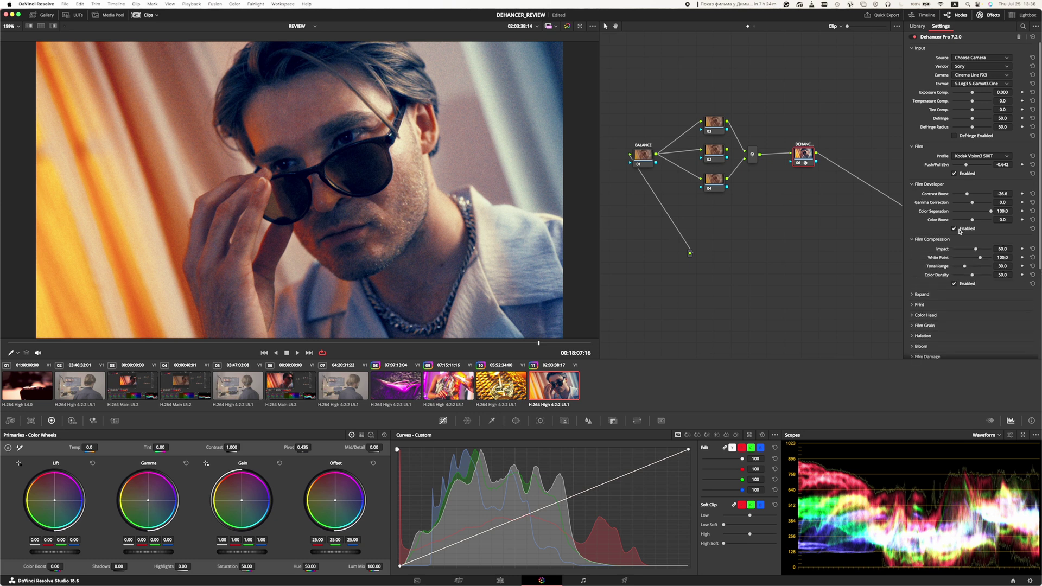
Raise Film Compression Impact to 79.8 and Color Density to its maximum of 100.
scroll(959, 231, down, 2)
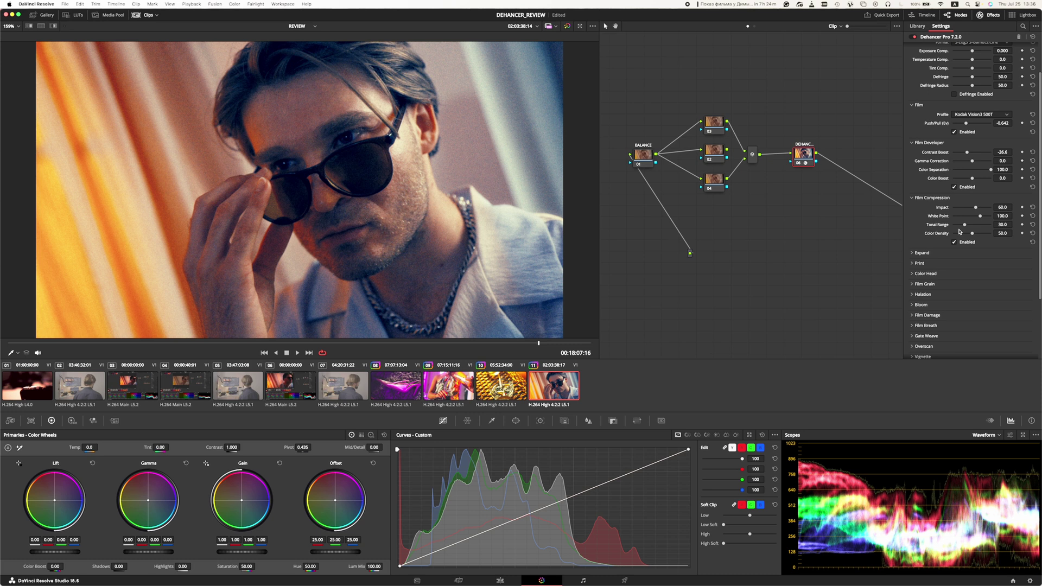
mouse_move(976, 208)
mouse_down()
mouse_move(985, 209)
mouse_move(942, 218)
mouse_move(996, 225)
mouse_up()
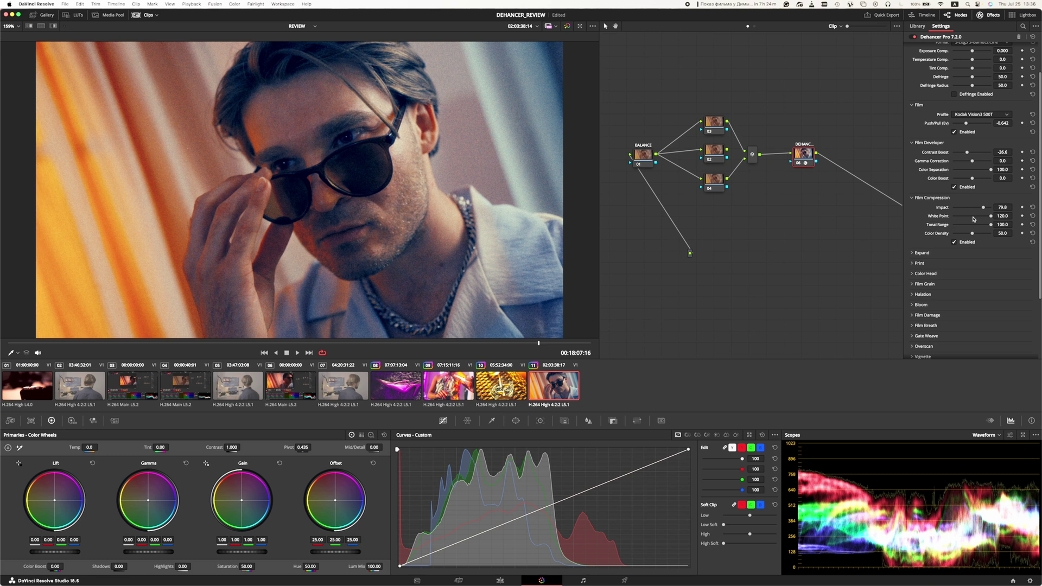
drag(976, 233, 1021, 235)
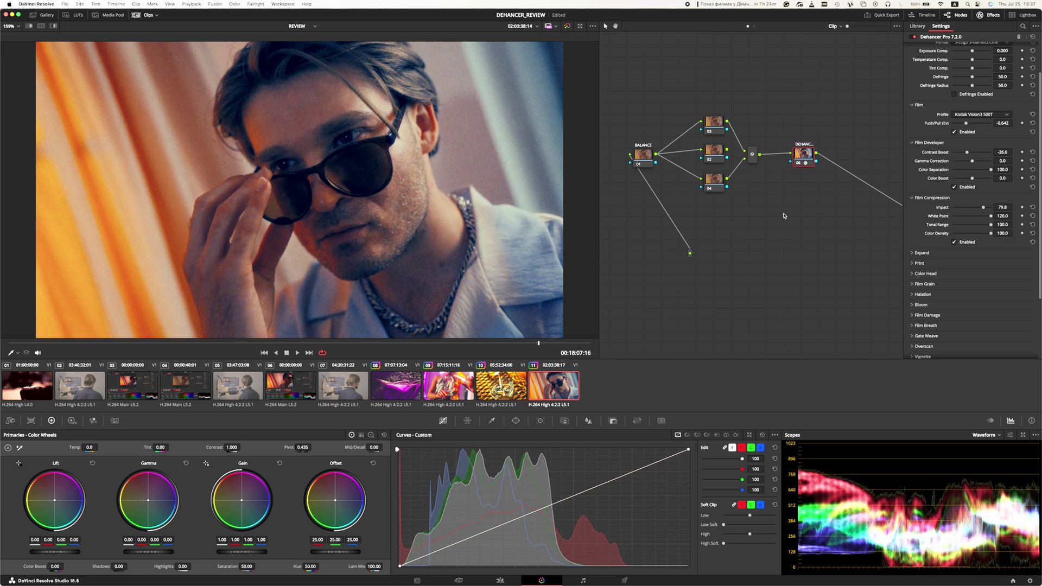
click(911, 253)
Test the Expand Black Point, drop White Point to 30, and switch colour mode to Luma.
scroll(944, 239, down, 2)
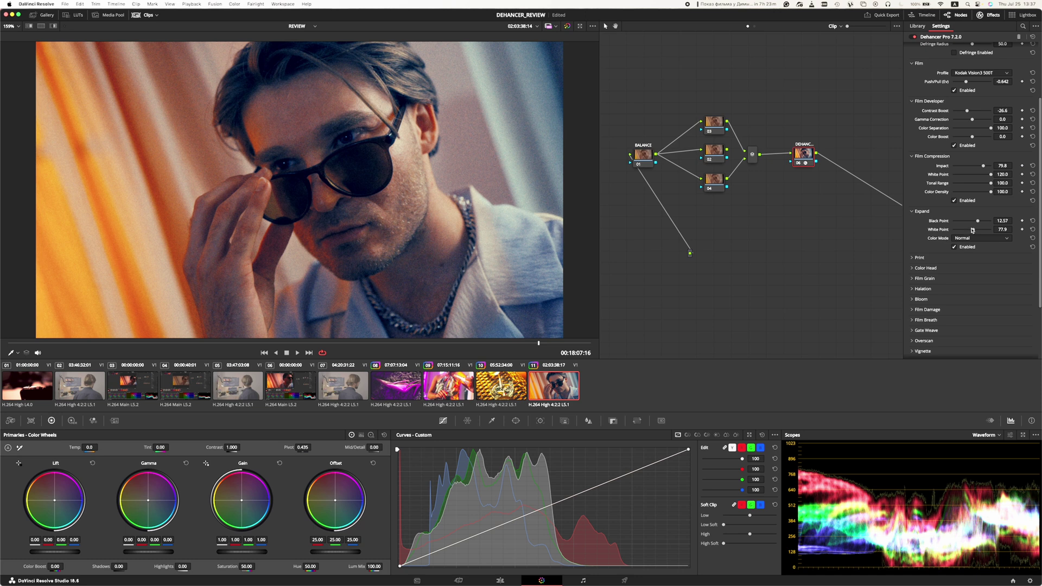
mouse_move(977, 221)
mouse_down()
mouse_move(945, 227)
mouse_move(981, 226)
mouse_up()
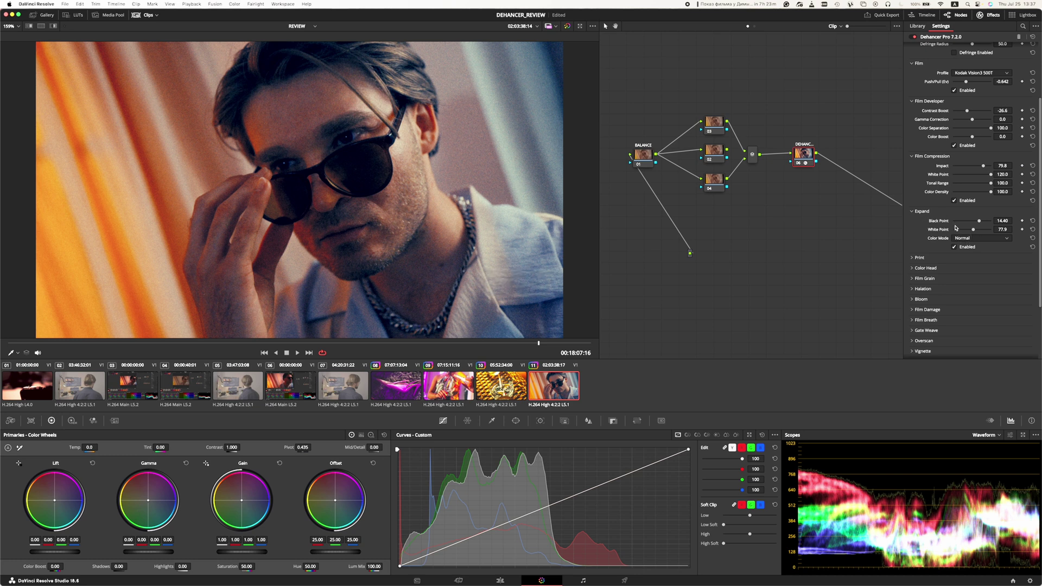
drag(974, 229, 953, 229)
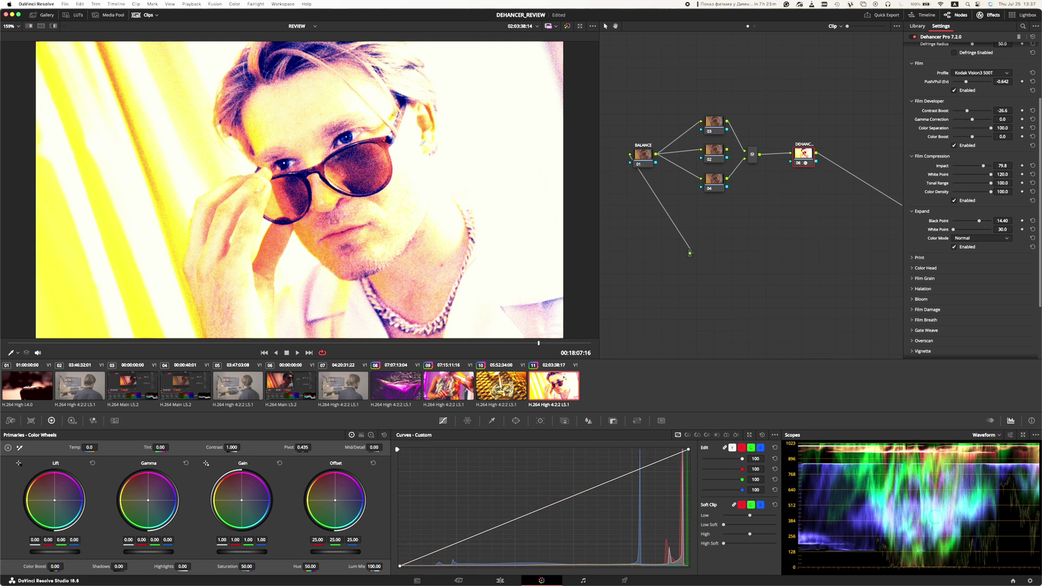
click(965, 239)
click(966, 254)
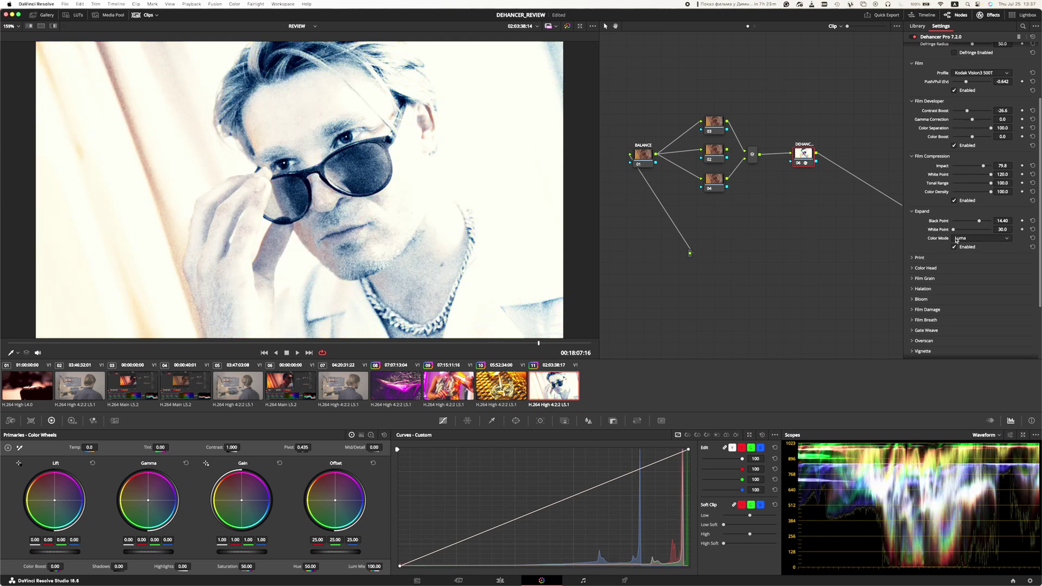
Lower Expand Black Point to 7.97, return to Normal mode, then reset Black and White Points.
drag(980, 221, 973, 230)
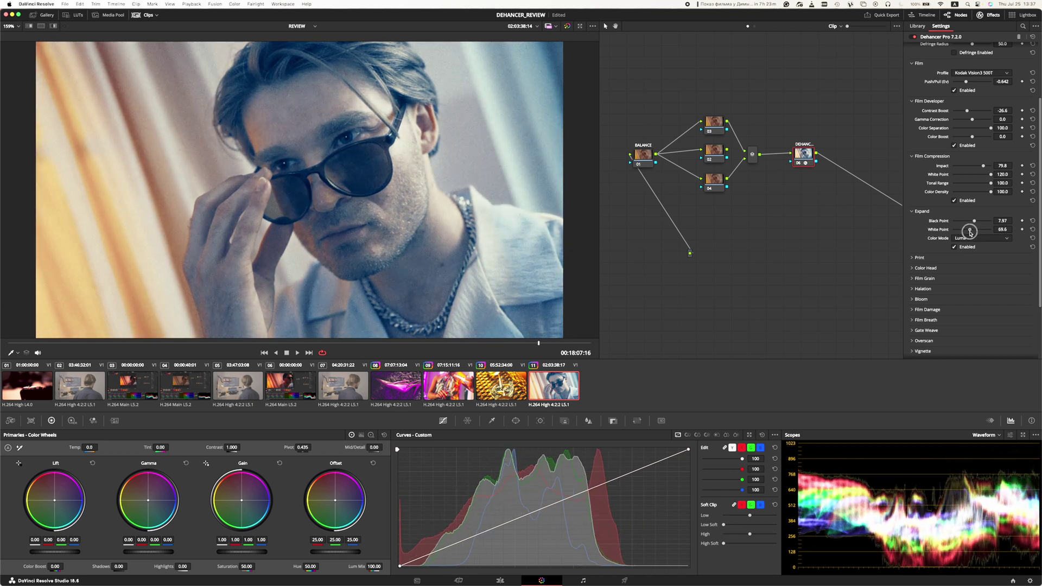
click(974, 238)
click(972, 247)
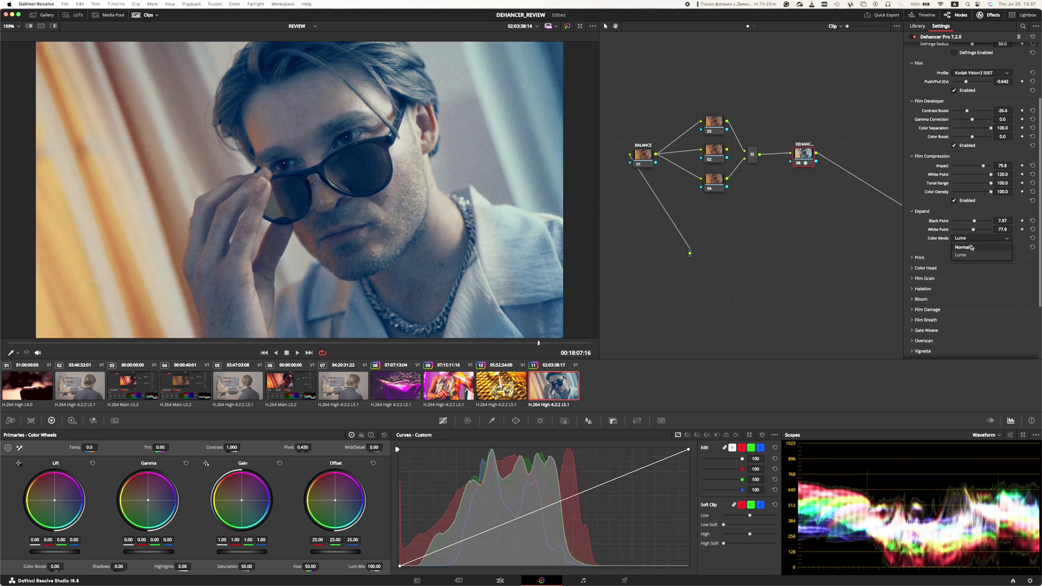
click(1032, 221)
click(1033, 230)
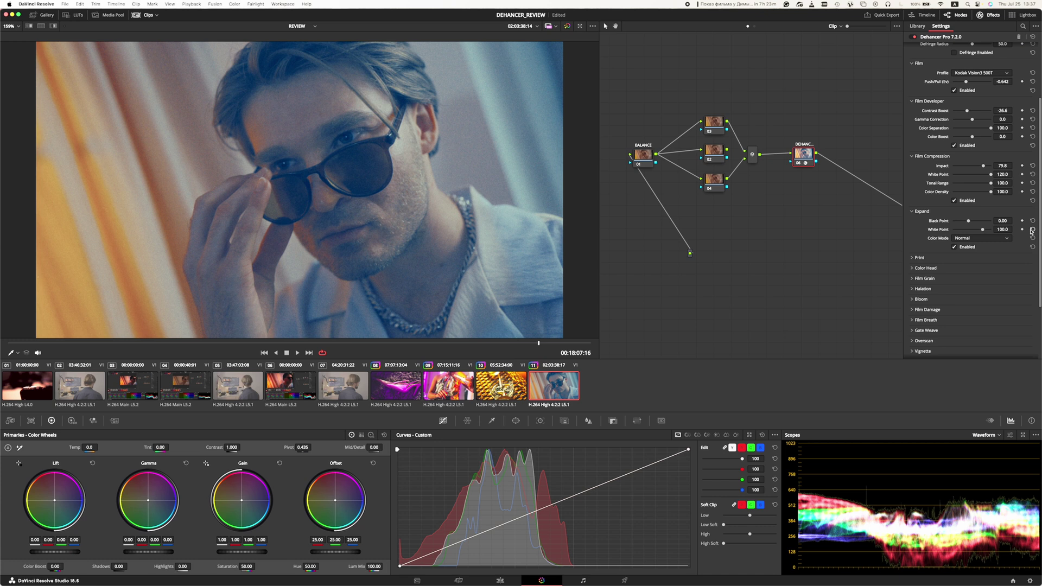
Toggle the Expand effect off and on to compare, then raise Black Point to 18.08.
click(968, 247)
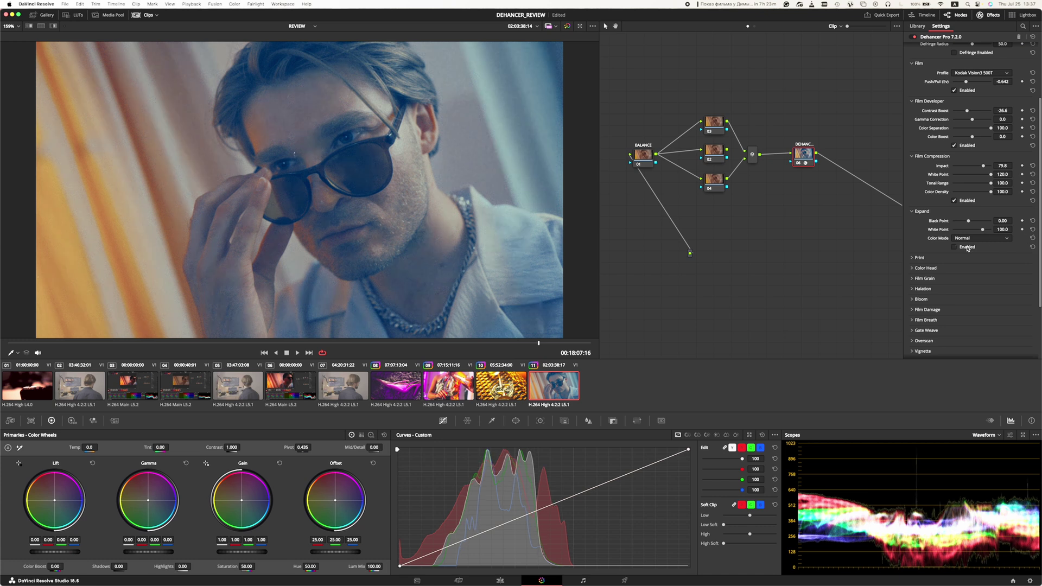
click(968, 248)
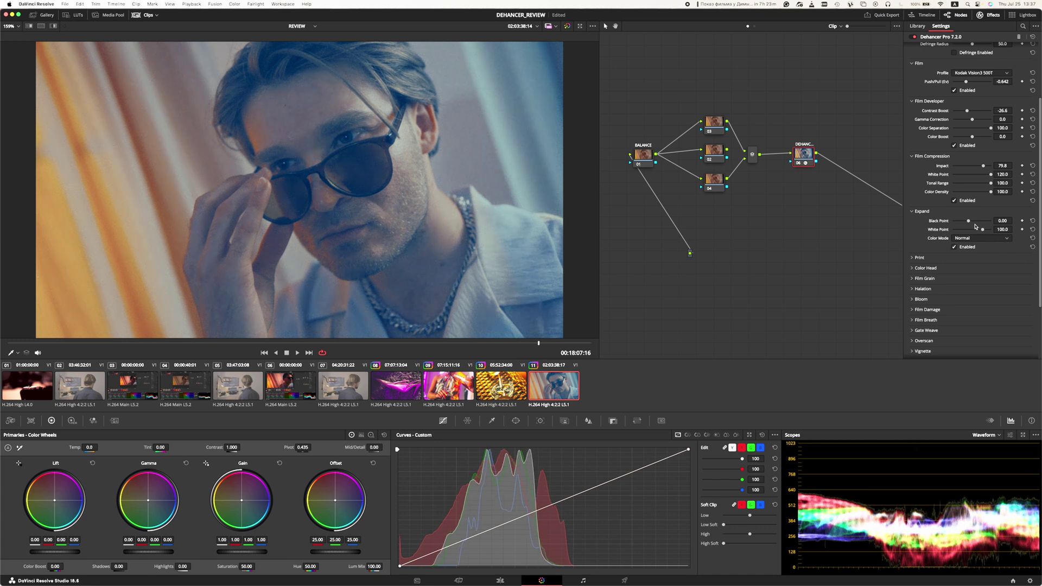
mouse_move(968, 221)
mouse_down()
mouse_move(984, 221)
mouse_move(968, 230)
mouse_up()
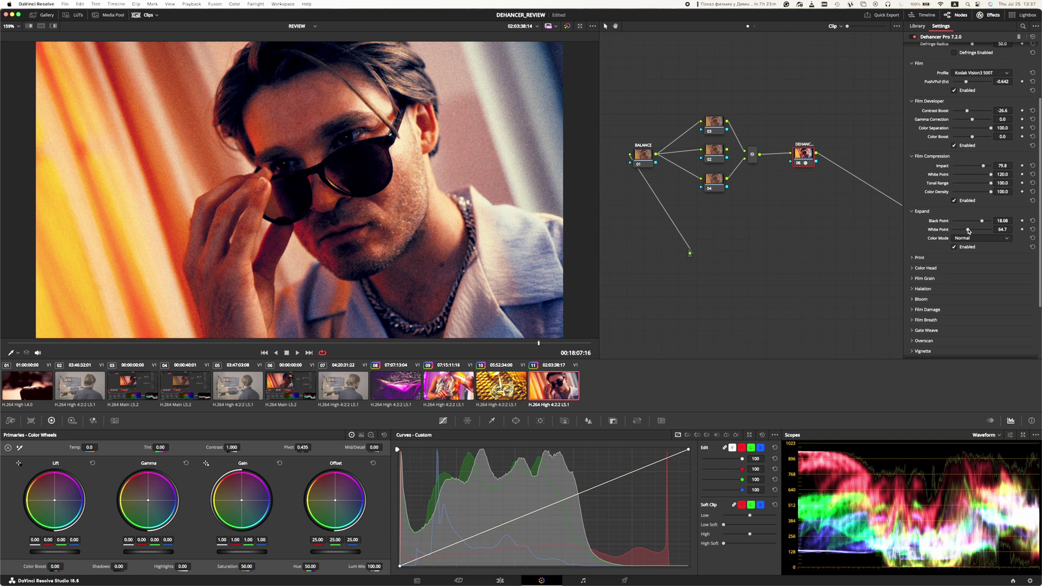
click(913, 259)
Switch the Print profile to Fujifilm 3513 print film.
scroll(943, 239, down, 2)
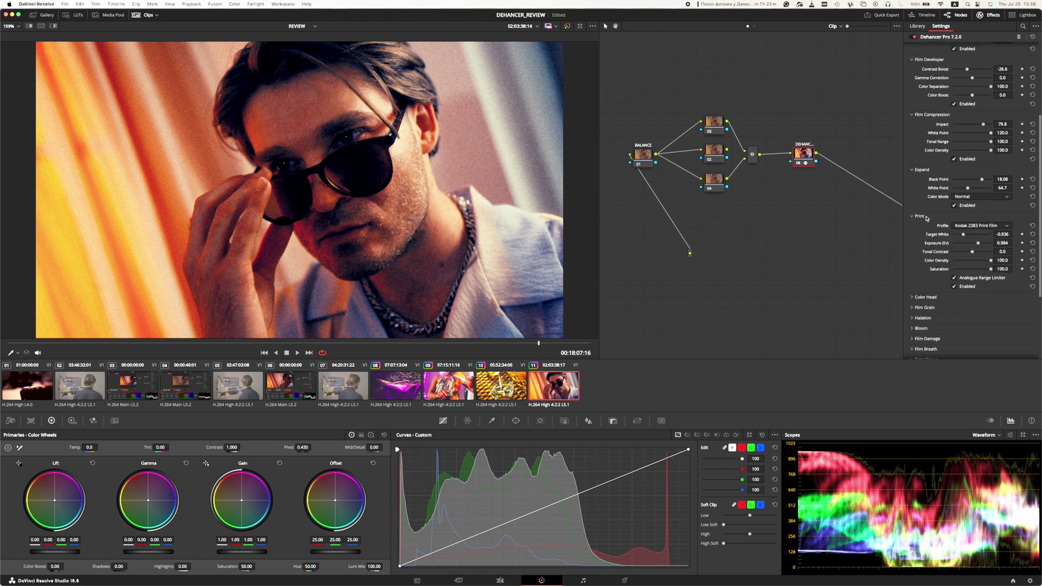
click(995, 226)
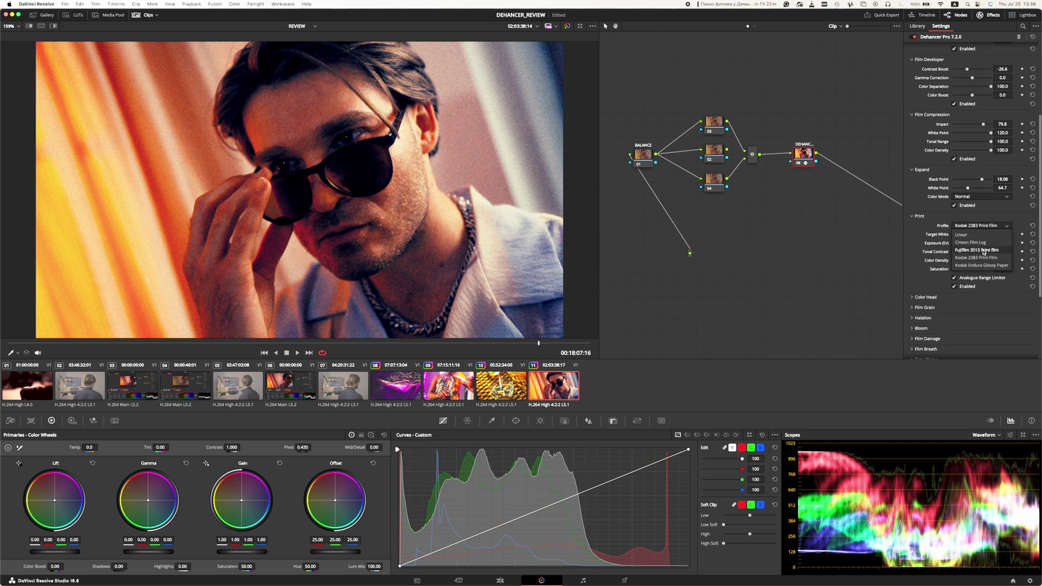
click(984, 250)
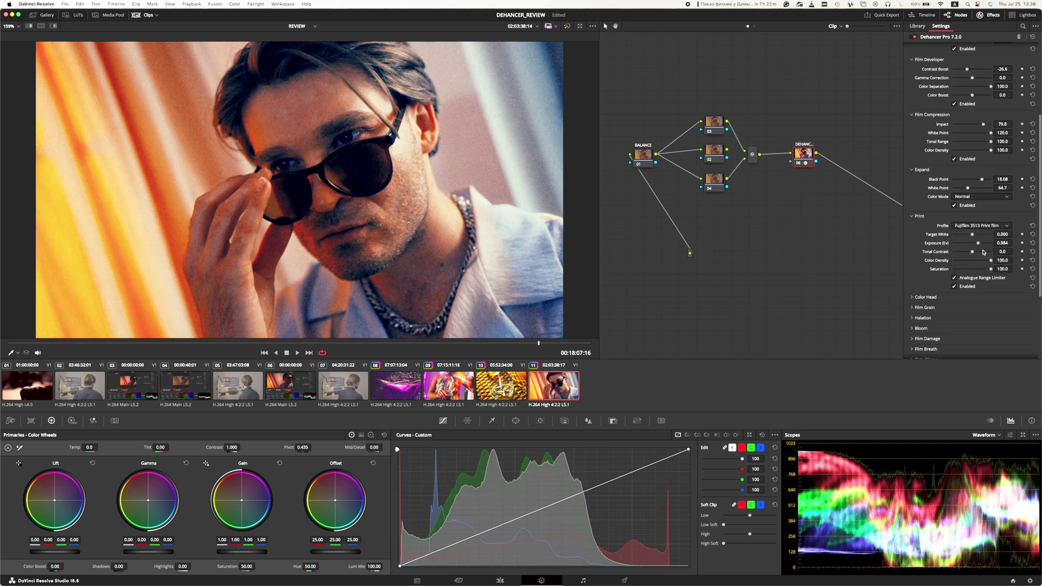
Return the Print profile to Kodak 2383 Print Film.
click(975, 226)
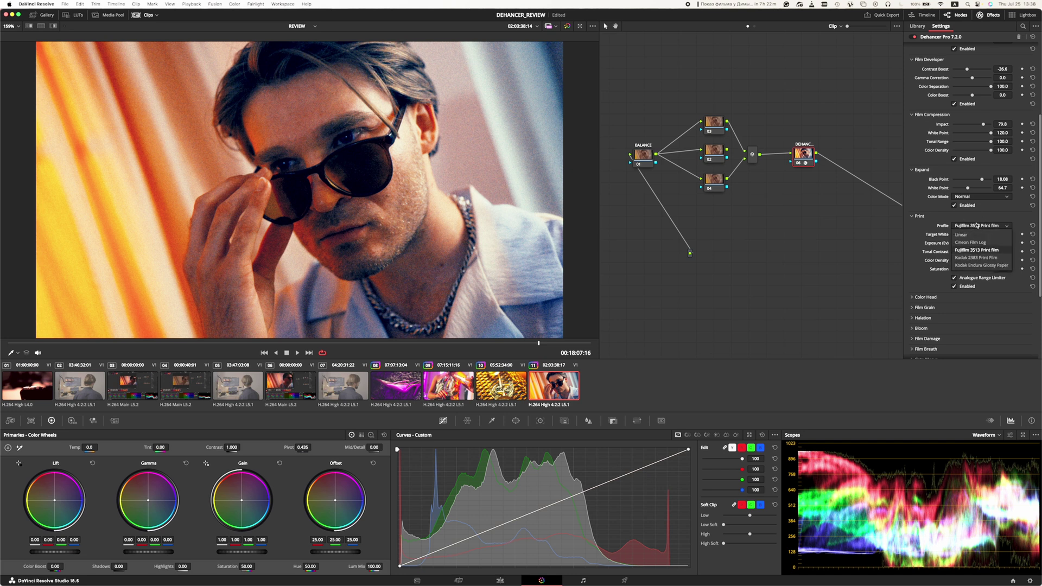
click(980, 258)
click(980, 226)
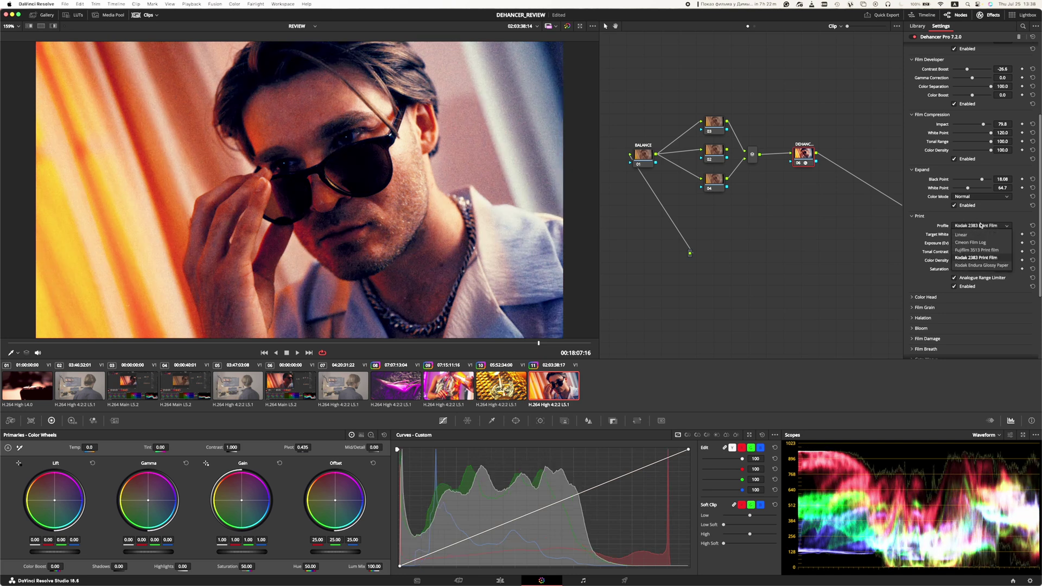
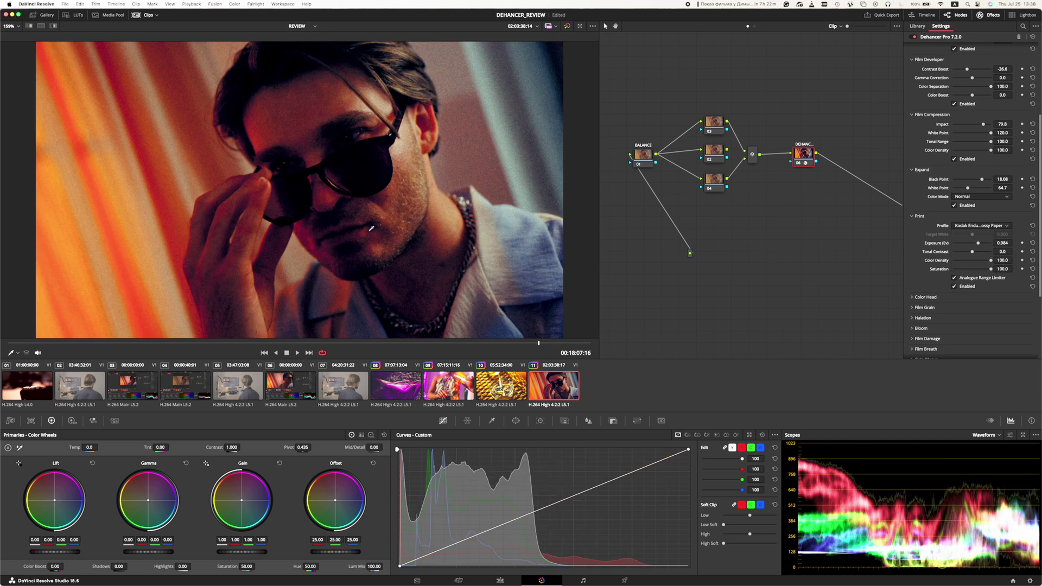
Set the Dehancer Print profile to Kodak 2383 Print Film.
click(981, 227)
click(975, 255)
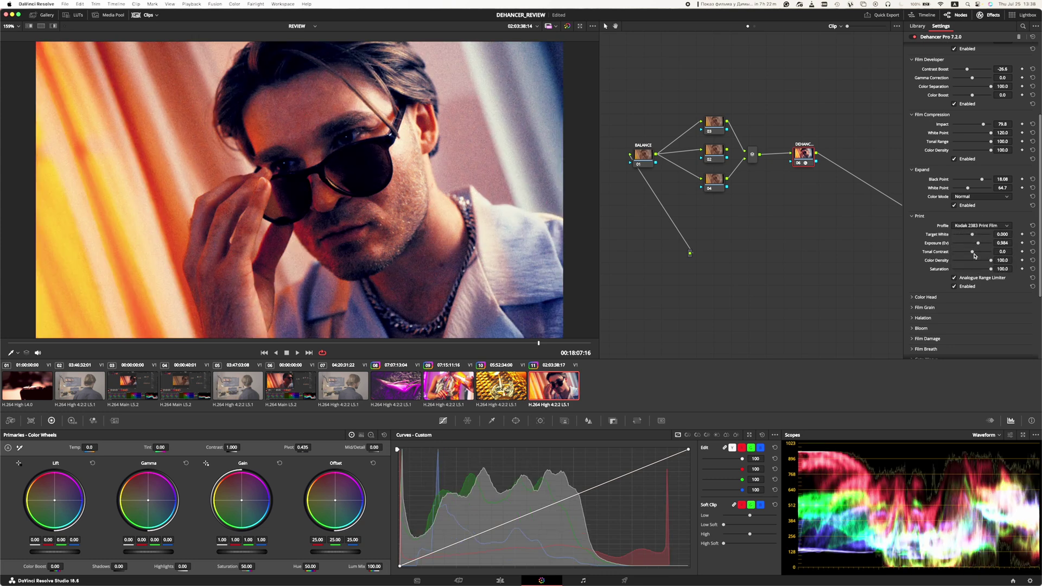
scroll(285, 160, down, 1)
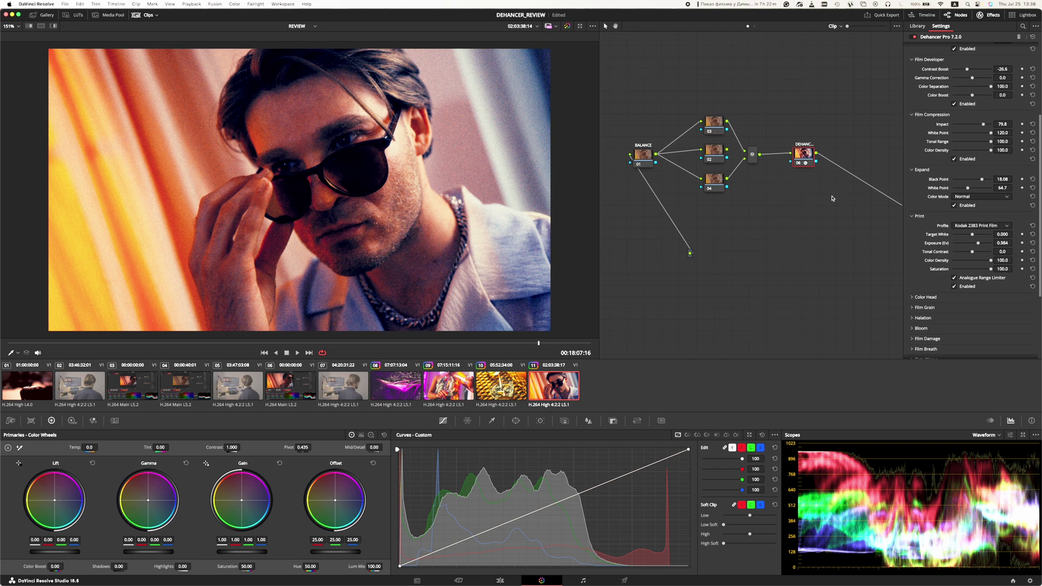
click(891, 564)
click(980, 224)
click(969, 231)
Toggle print emulation and the Analogue Range Limiter off and on to compare, leaving both enabled.
click(955, 286)
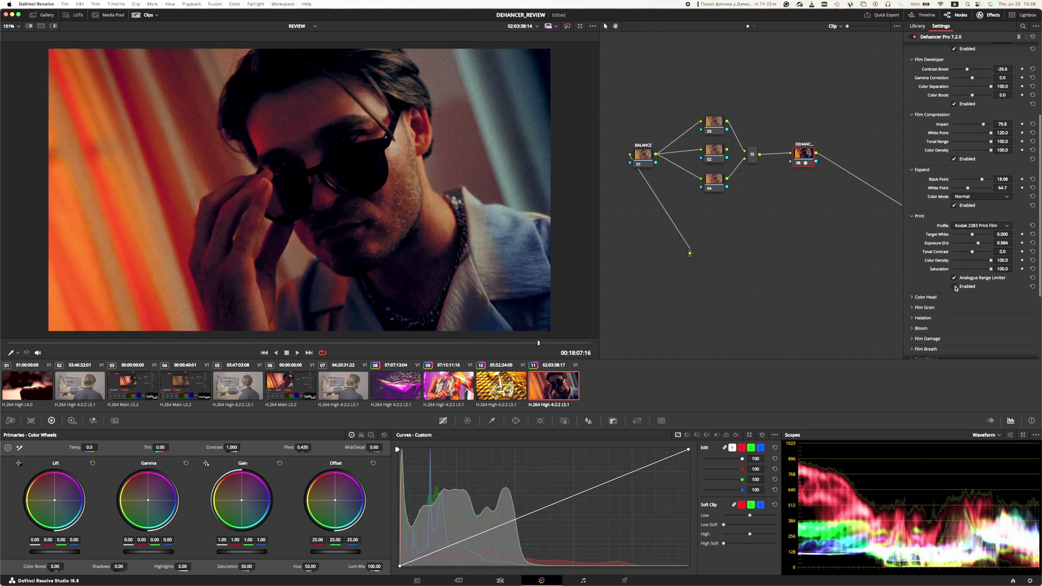
click(955, 287)
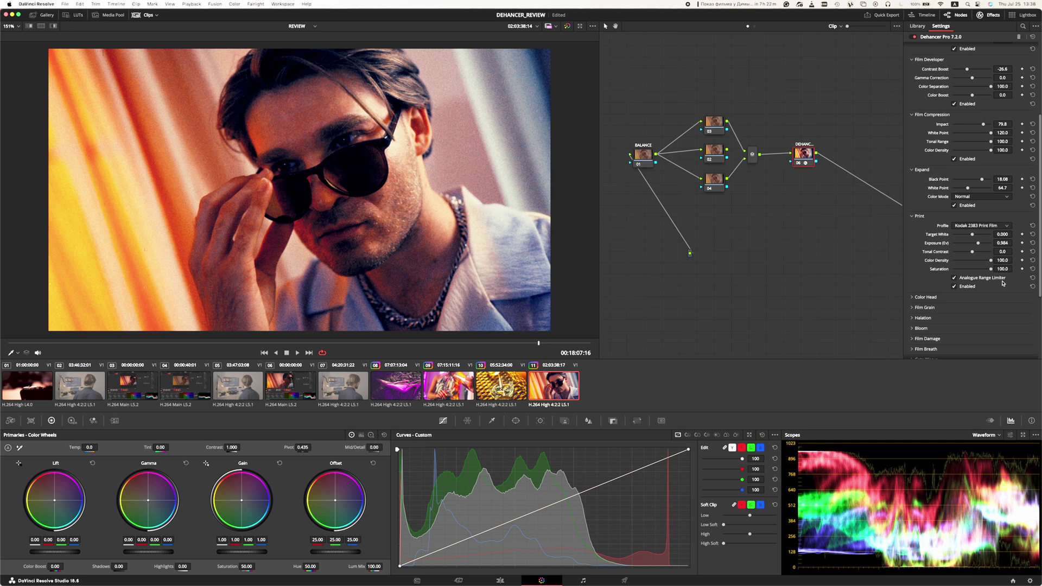
click(955, 278)
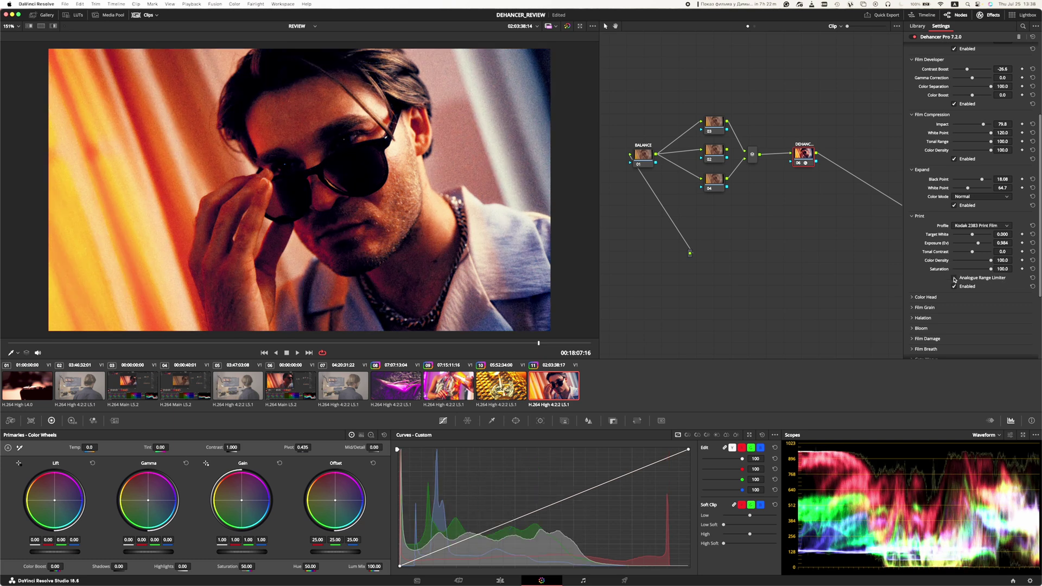
click(955, 278)
click(955, 278)
click(955, 278)
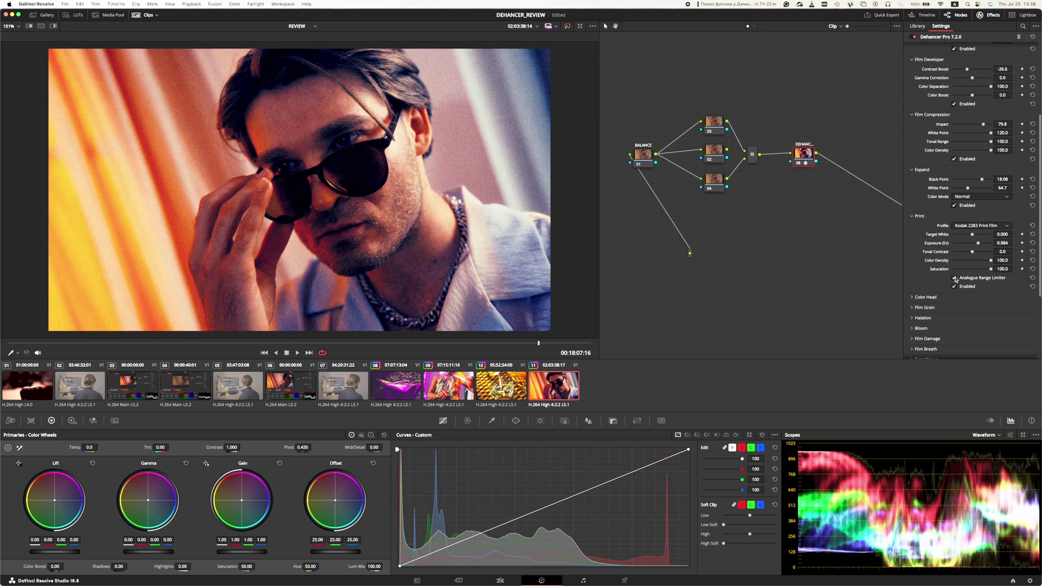
click(955, 278)
click(955, 278)
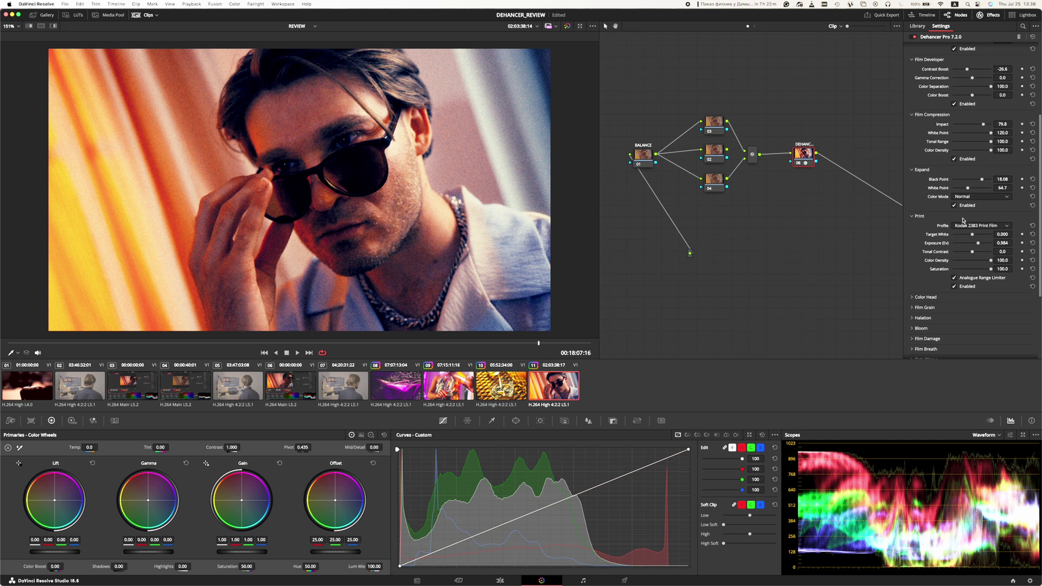
click(955, 278)
click(955, 278)
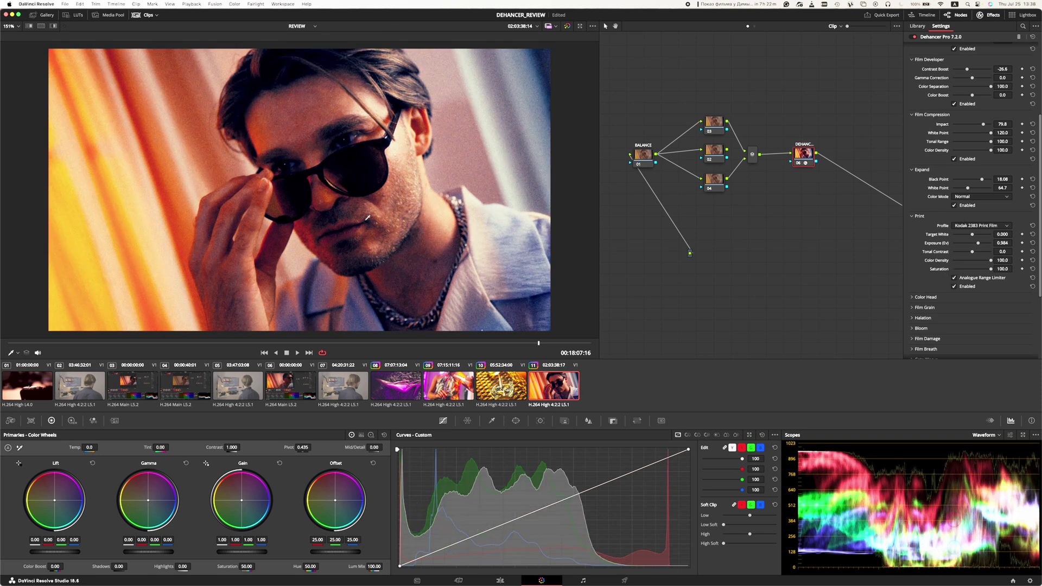
Scrub back to an earlier frame of the portrait clip and expand Color Head.
click(201, 344)
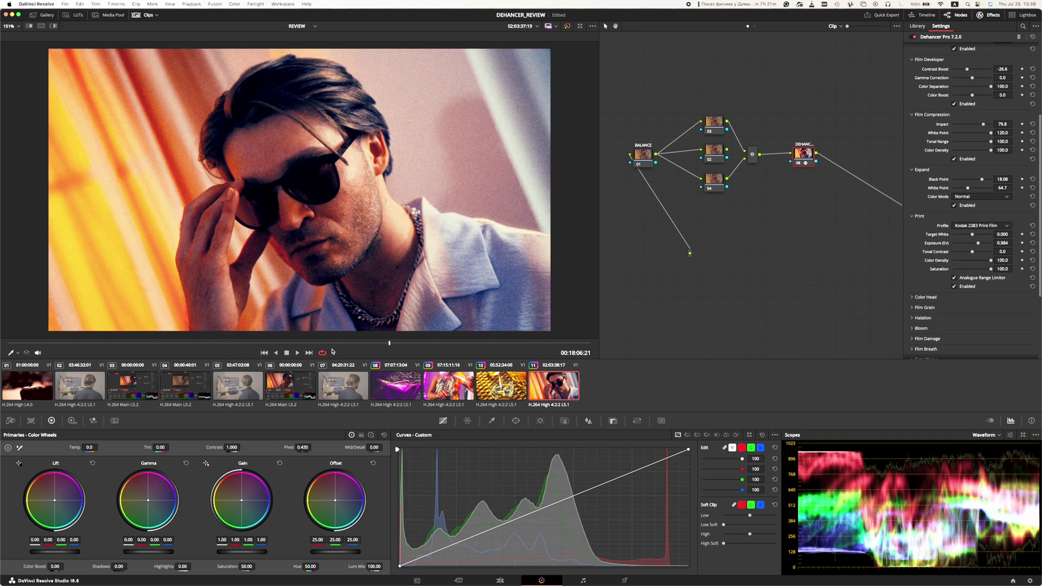
drag(315, 343, 165, 343)
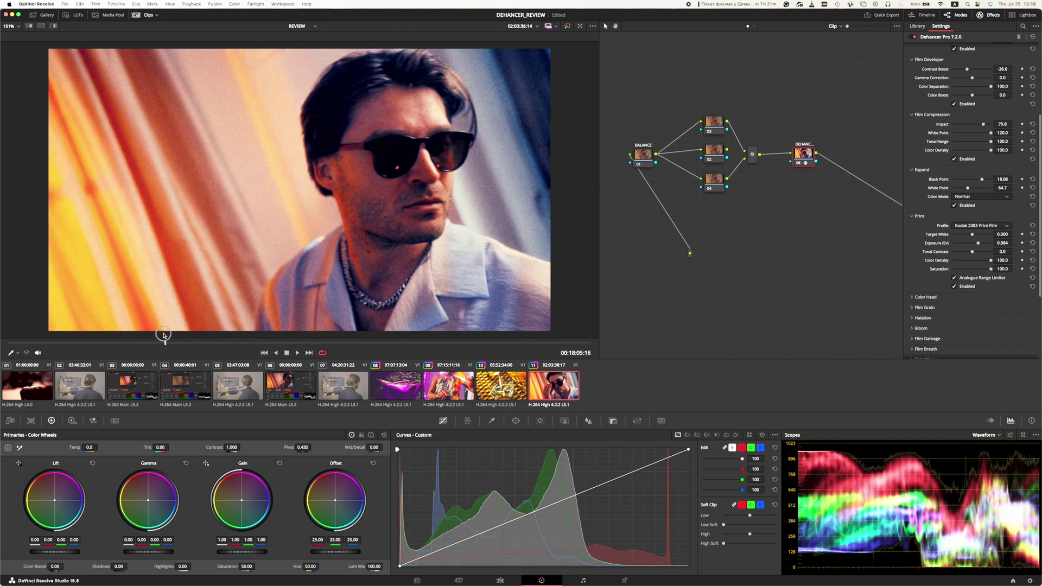
click(914, 298)
scroll(937, 197, down, 5)
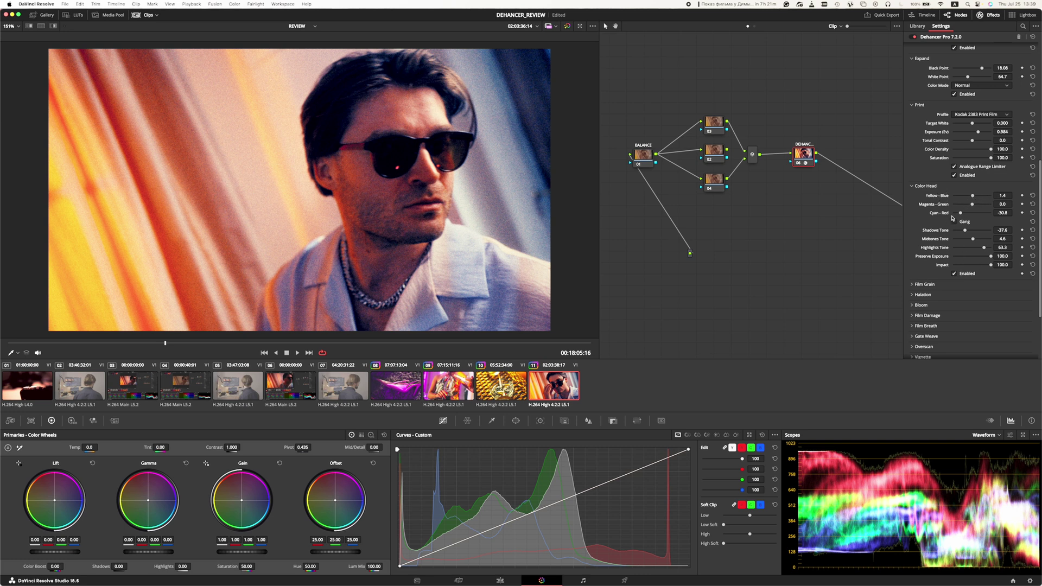
Drag Cyan-Red to -22.5, Shadows Tone to -10.1 and Highlights Tone to 2.8.
drag(961, 214, 965, 214)
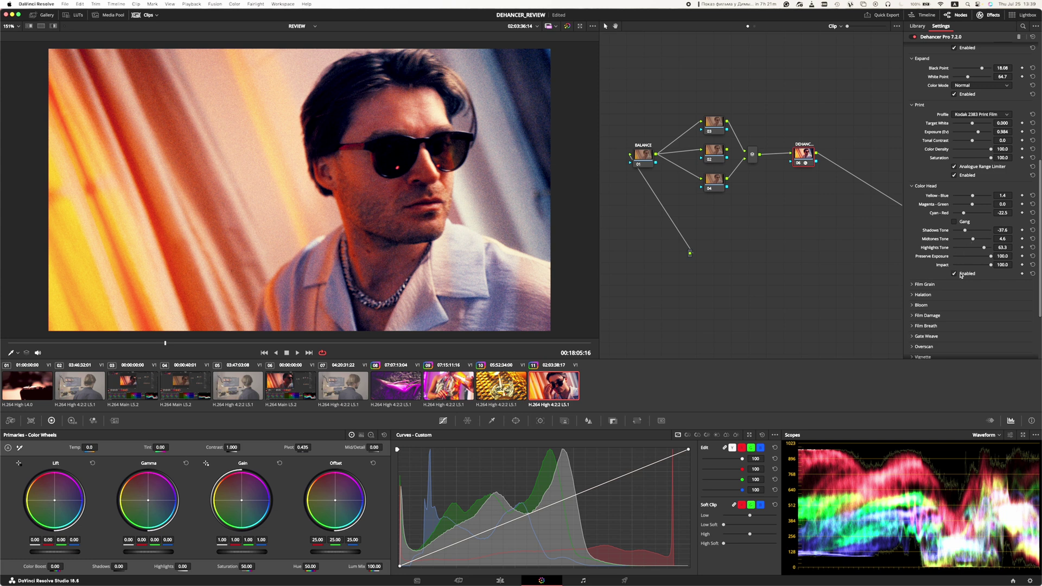
click(967, 231)
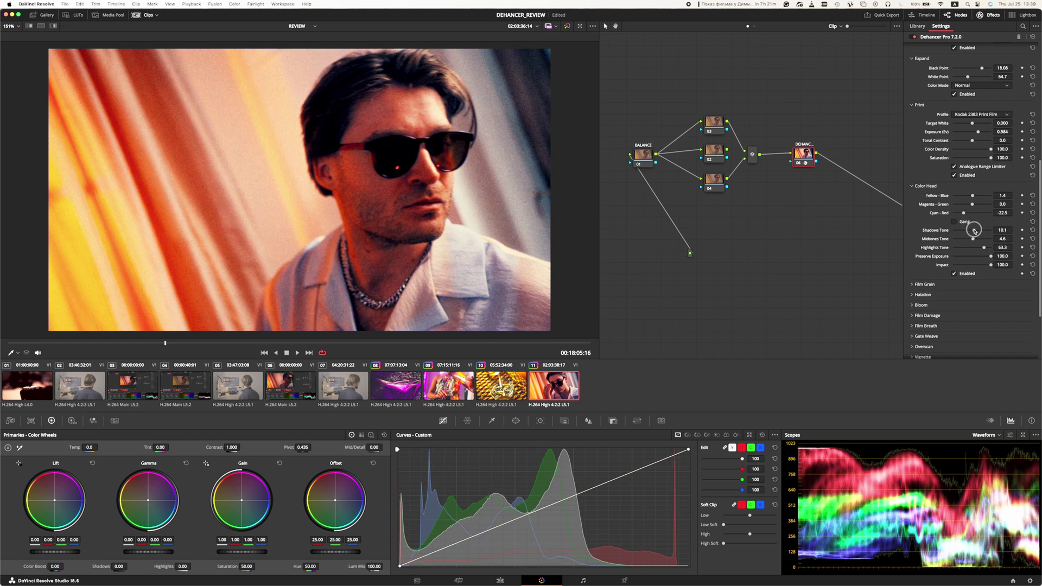
drag(967, 231, 971, 232)
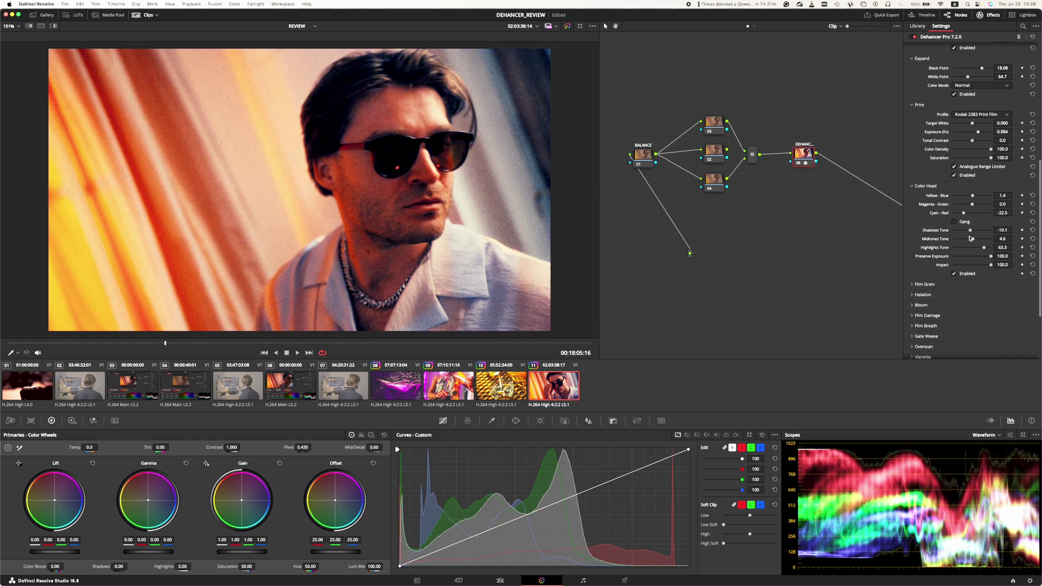
drag(983, 249, 973, 248)
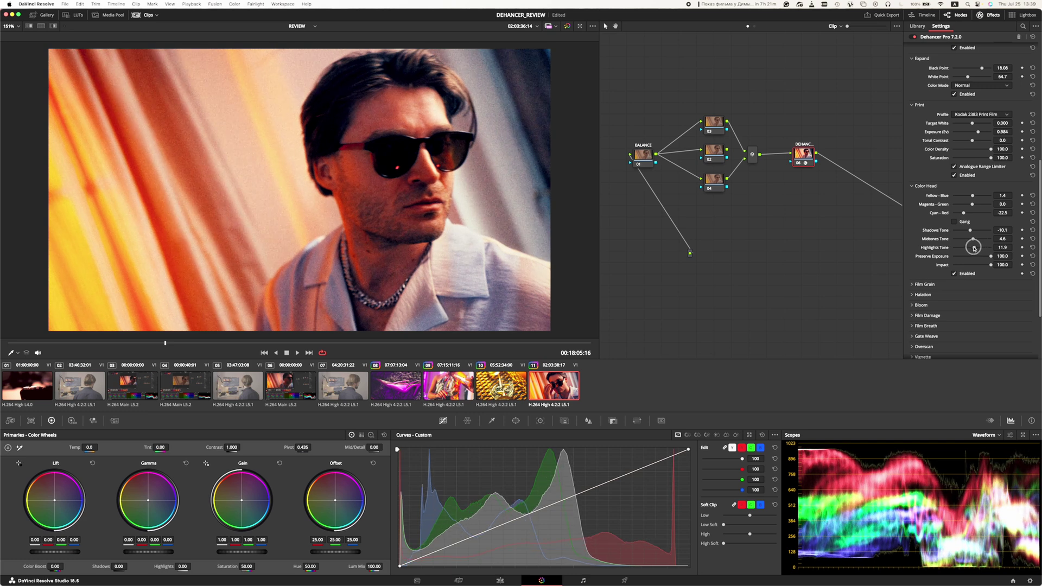
click(924, 284)
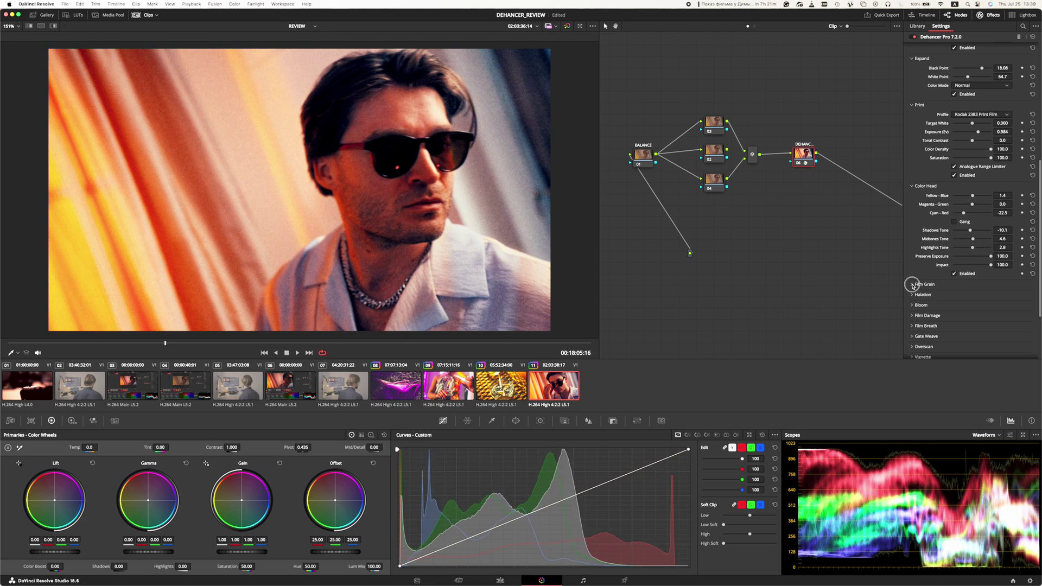
Preview the Custom and 8 mm ISO 50 Film Grain profiles.
scroll(944, 261, down, 2)
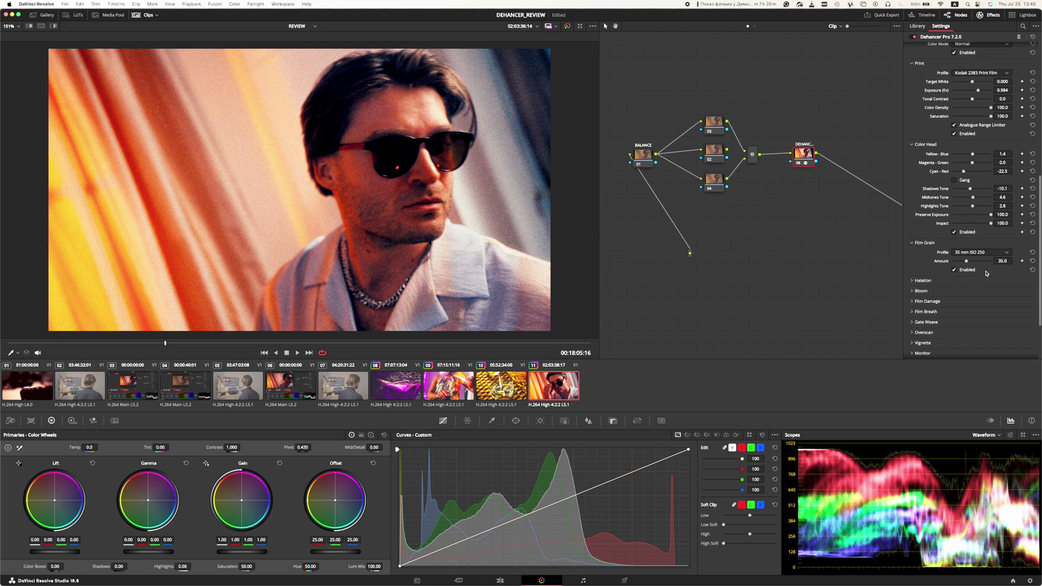
click(977, 253)
click(974, 262)
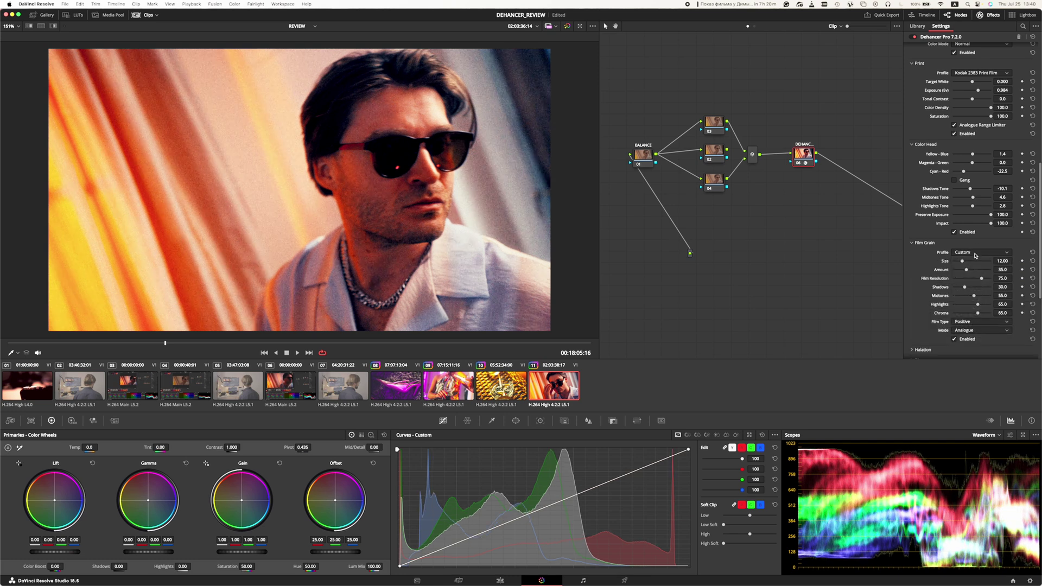
click(976, 254)
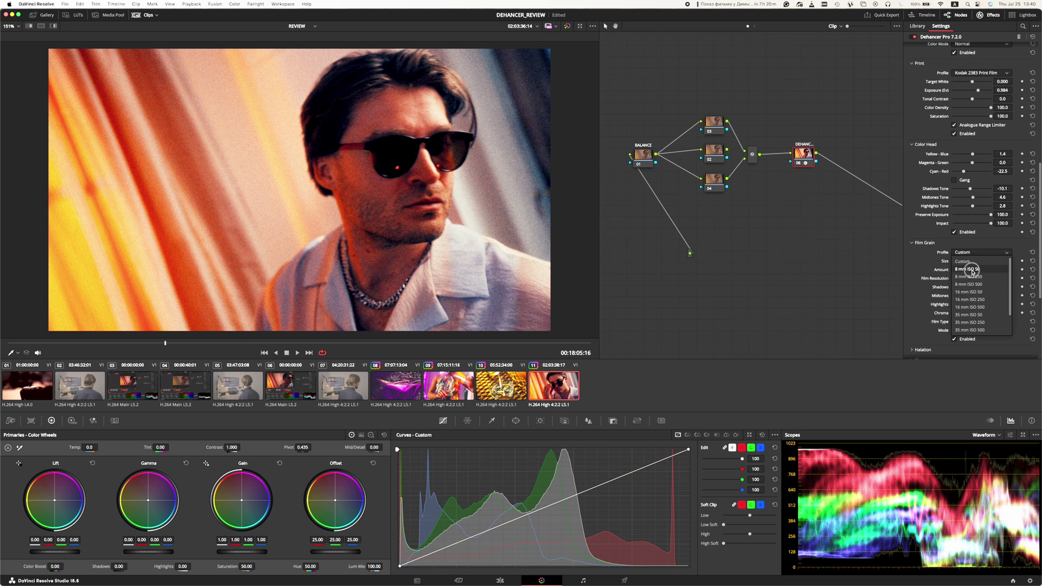
click(970, 269)
Try 35 mm ISO 50, then settle on the 35 mm ISO 500 grain stock at amount 40.
click(965, 253)
scroll(980, 296, down, 2)
click(982, 307)
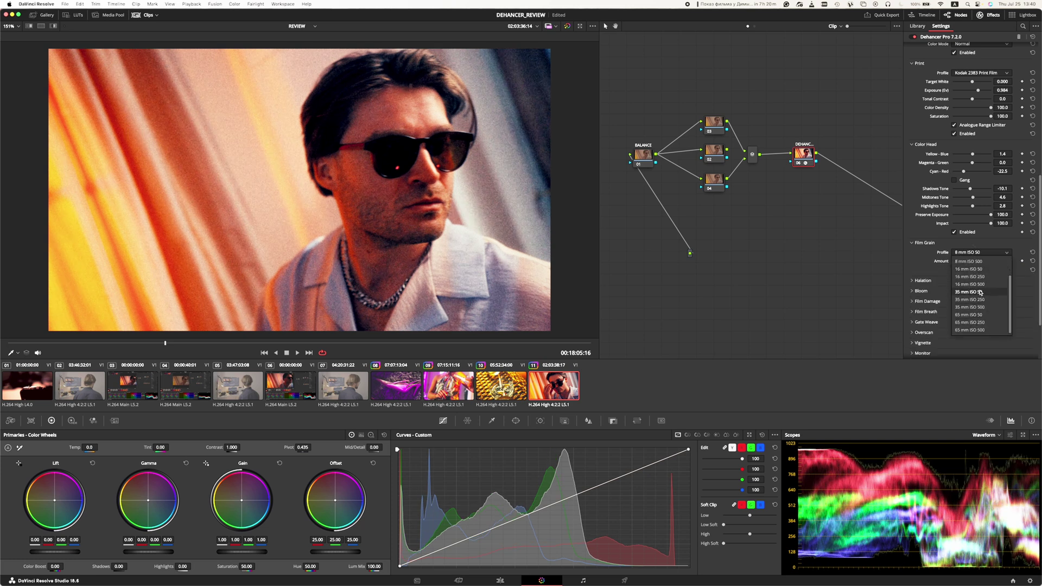
click(977, 255)
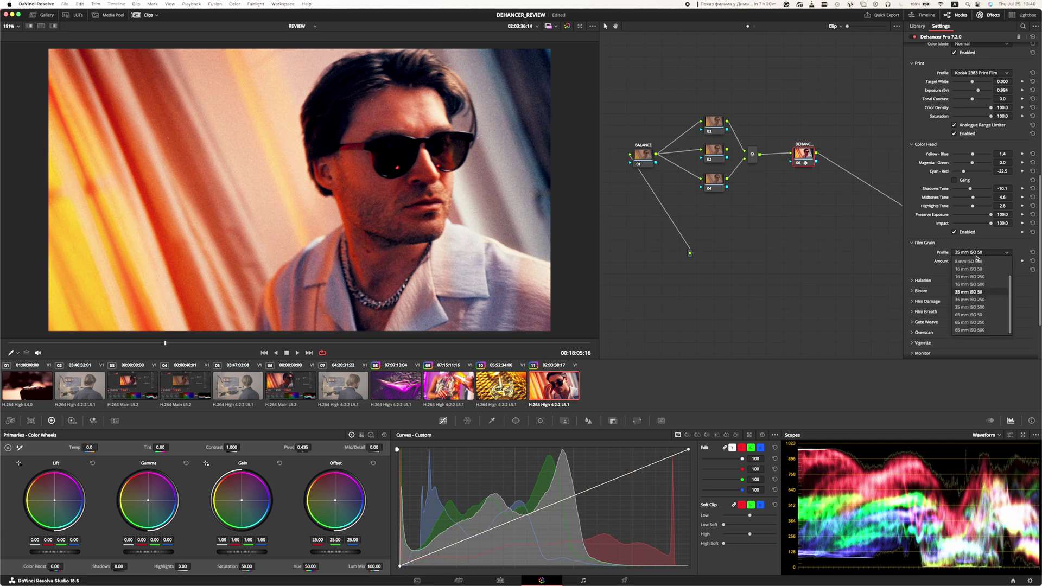
click(978, 307)
scroll(921, 268, down, 1)
click(922, 260)
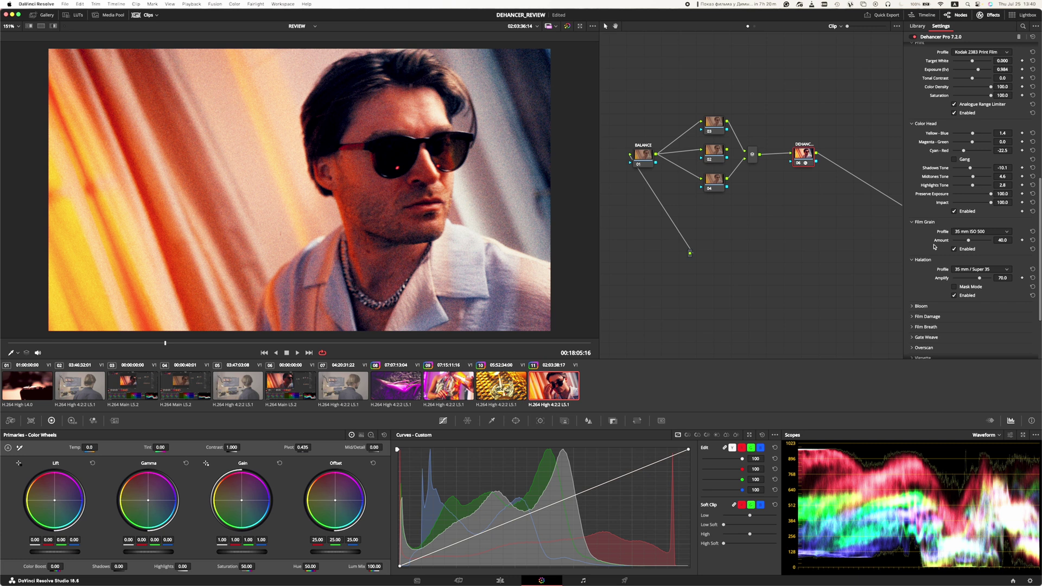
Switch Halation to Custom, raising Background Gain to about 99 and adjusting Source Limiter.
click(980, 270)
click(966, 277)
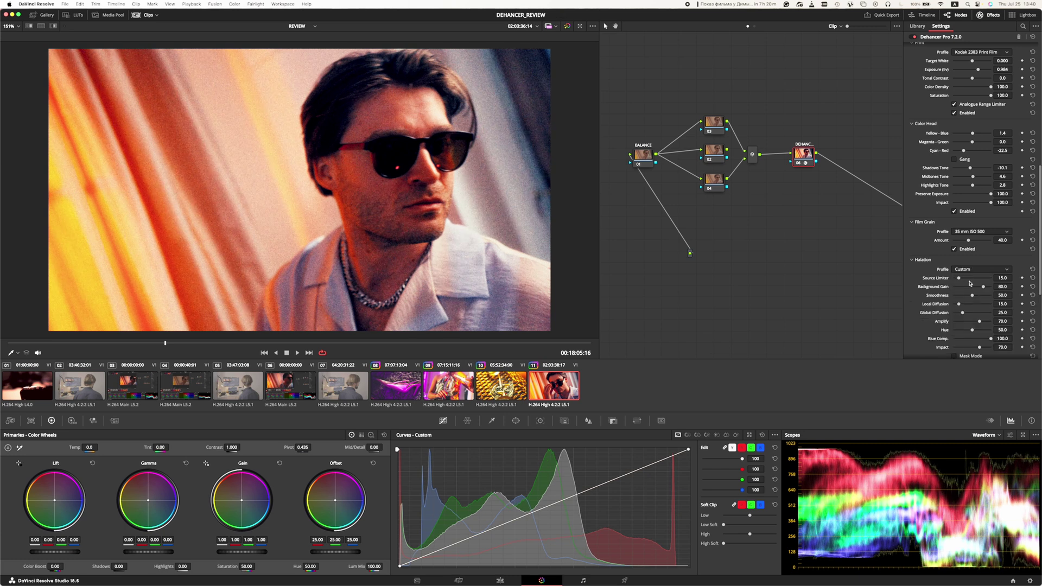
scroll(966, 276, down, 1)
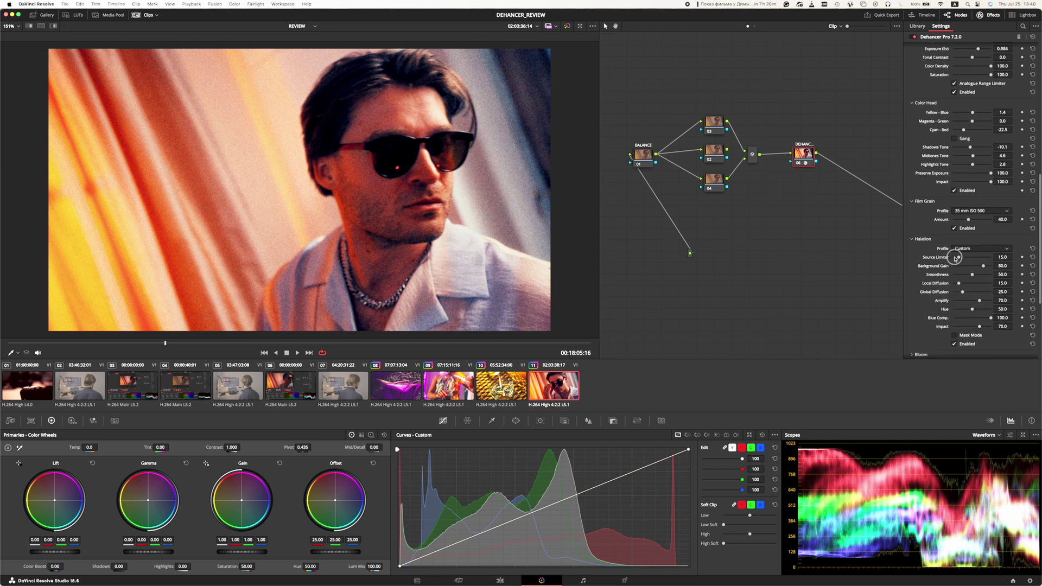
click(971, 261)
mouse_move(971, 261)
mouse_down()
mouse_move(990, 263)
mouse_move(956, 269)
mouse_up()
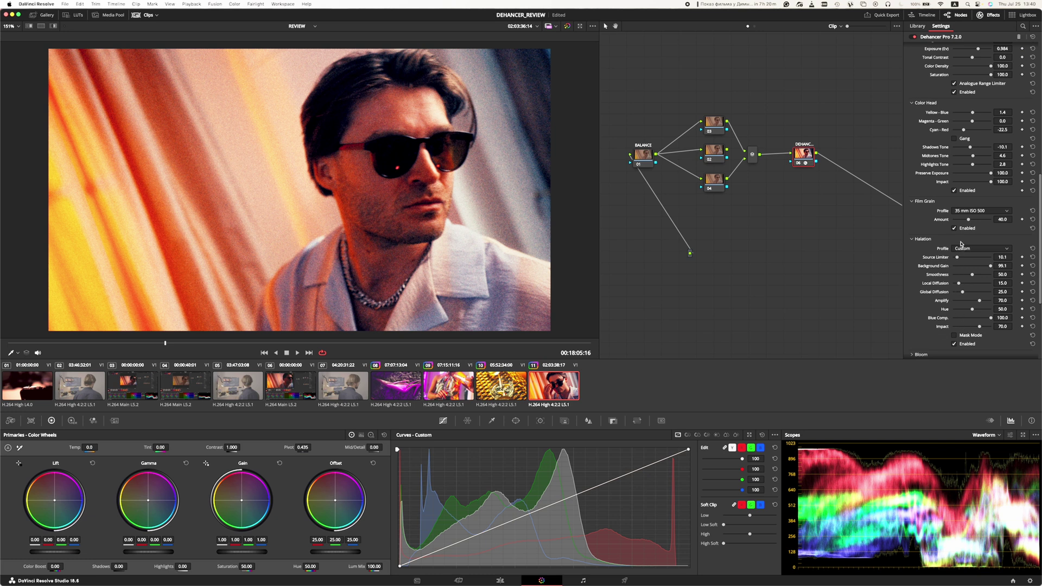
drag(959, 259, 975, 259)
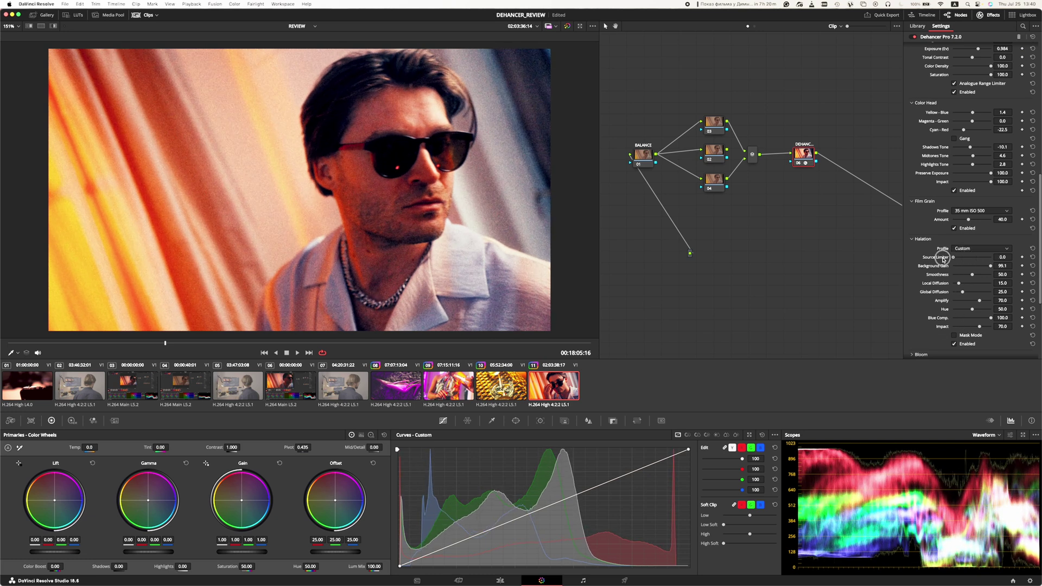
Try the 16 mm / Super 16 halation look, then set Halation to 35 mm / Super 35.
click(977, 248)
click(973, 281)
click(980, 250)
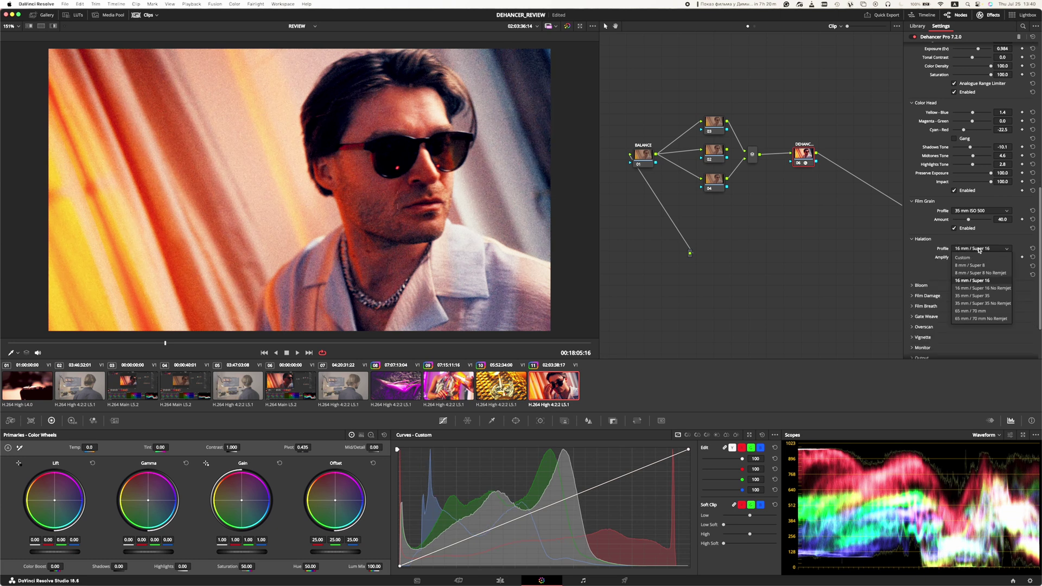
click(986, 297)
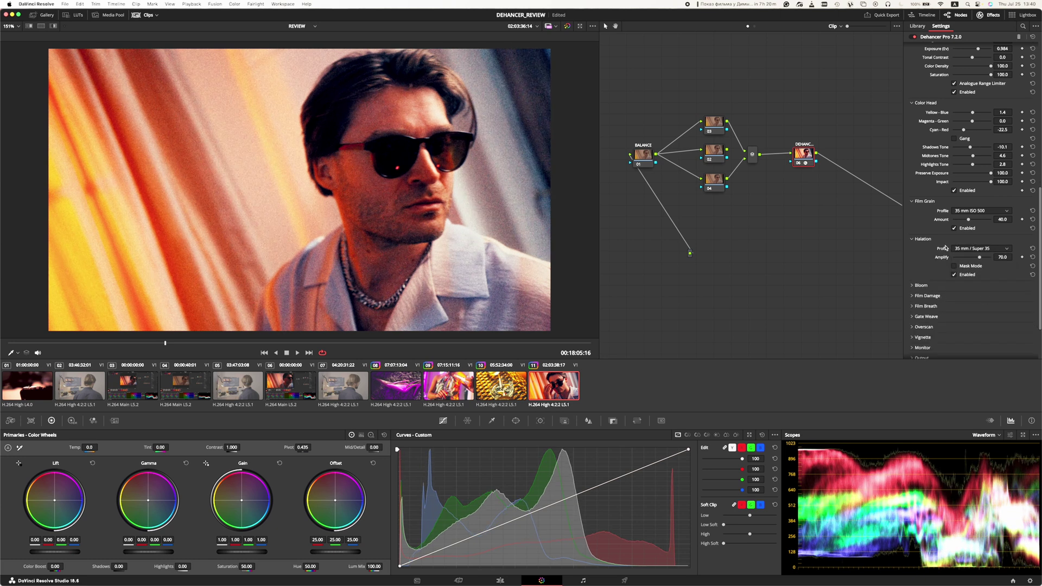
Expand Bloom and set its profile to 35 mm / Super 35.
click(917, 286)
scroll(950, 294, down, 2)
click(972, 275)
click(976, 307)
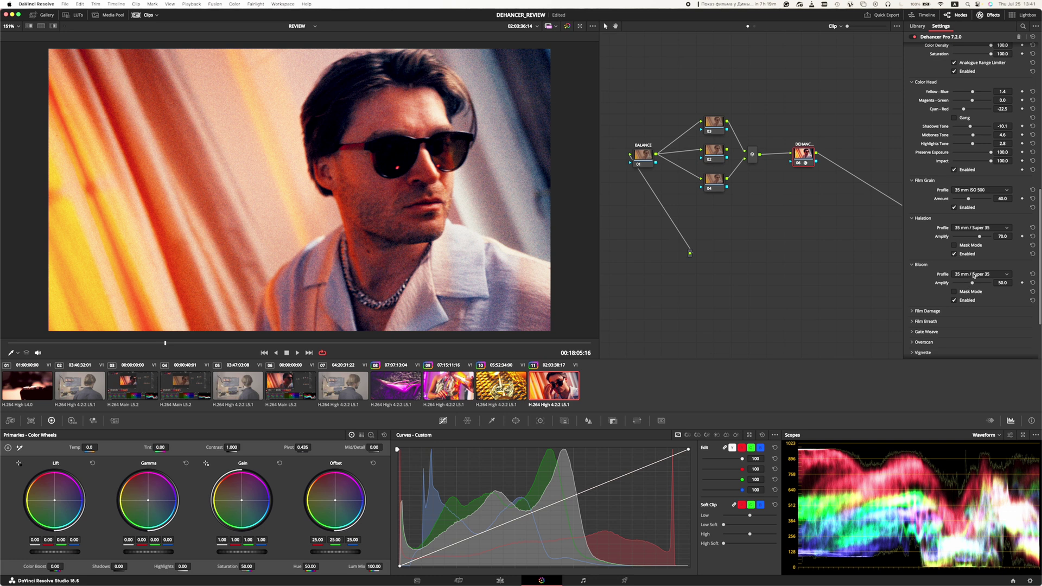
click(974, 275)
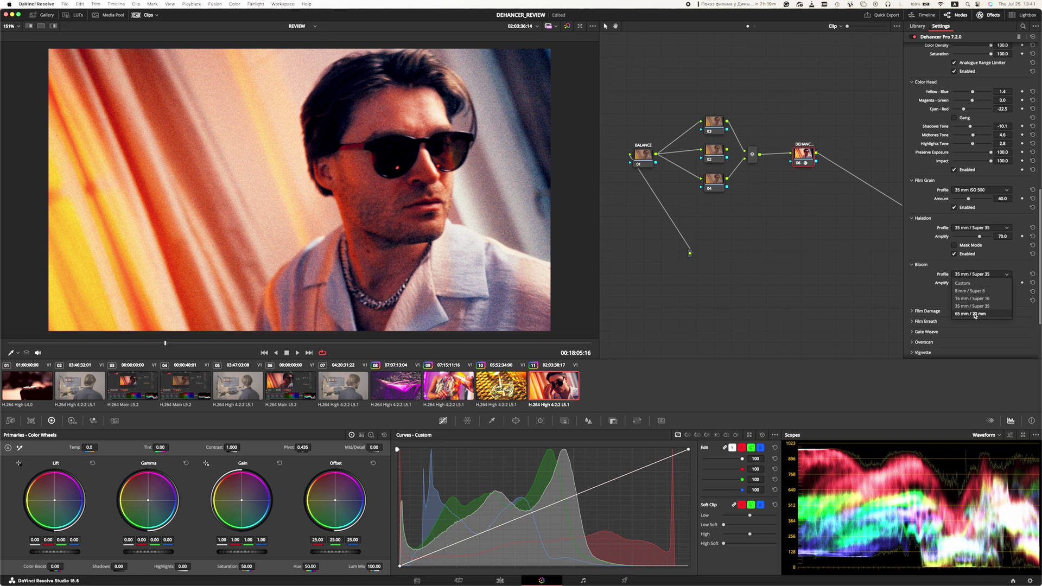
click(967, 294)
click(970, 275)
click(968, 286)
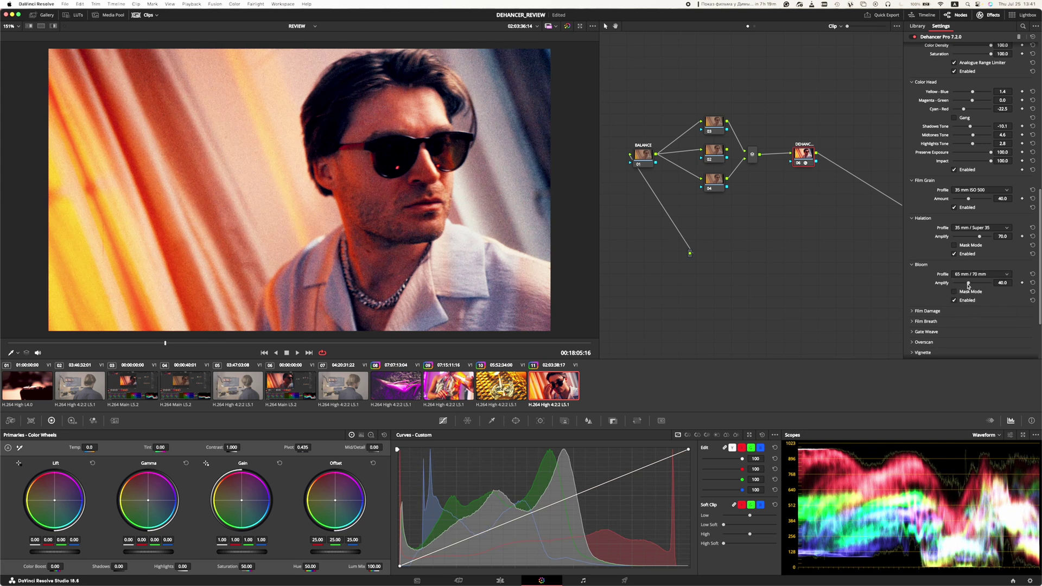
click(969, 275)
click(964, 292)
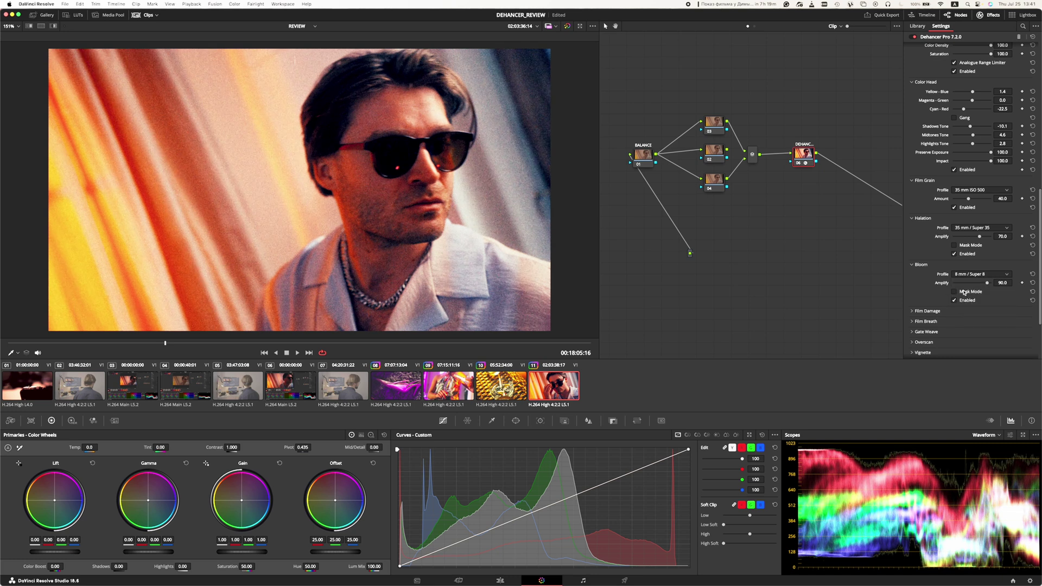
click(977, 274)
click(971, 304)
Expand Film Damage and preview the Custom damage profile's settings.
scroll(929, 282, down, 2)
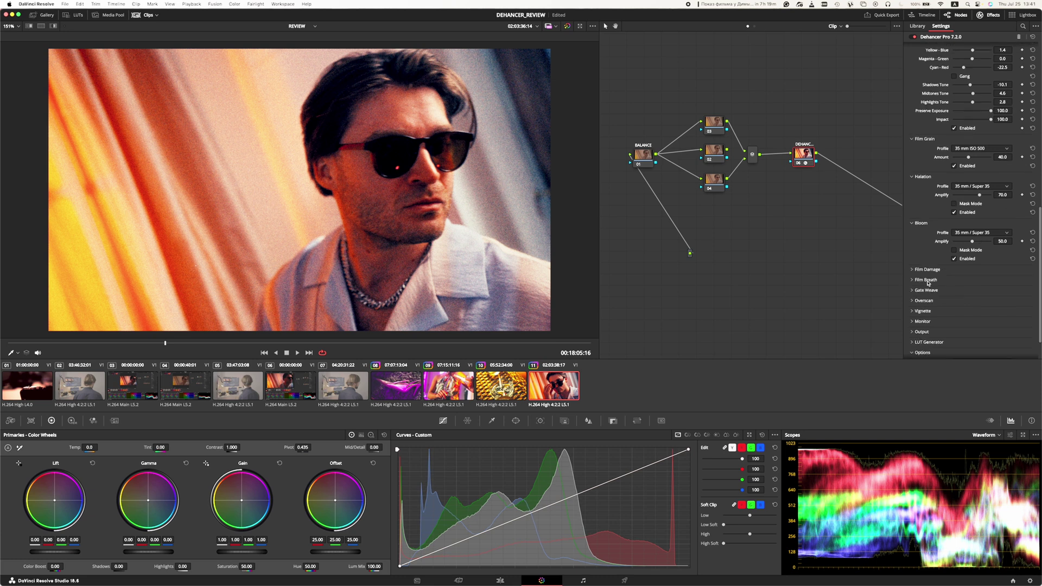
click(913, 270)
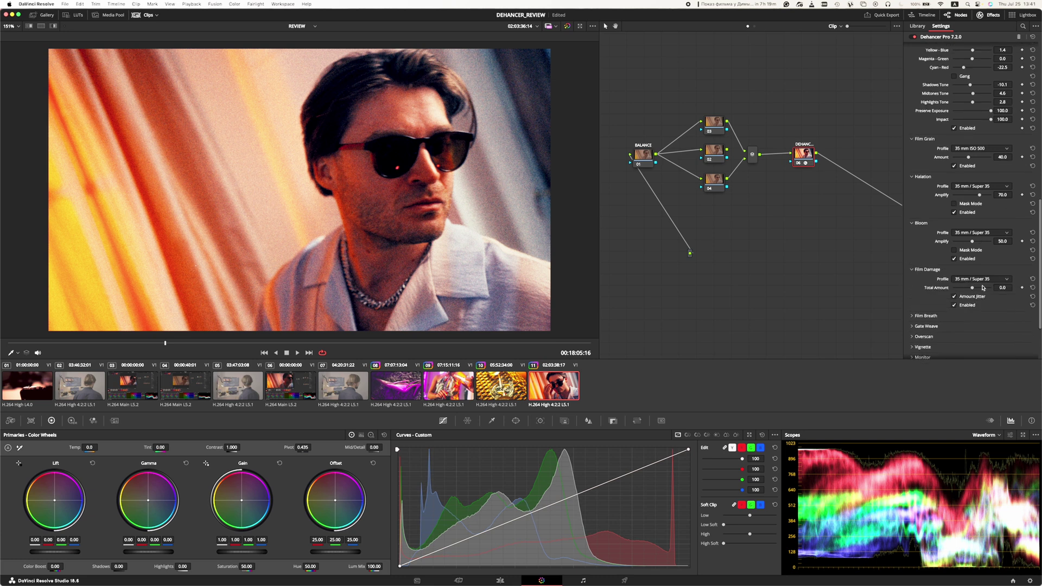
click(972, 278)
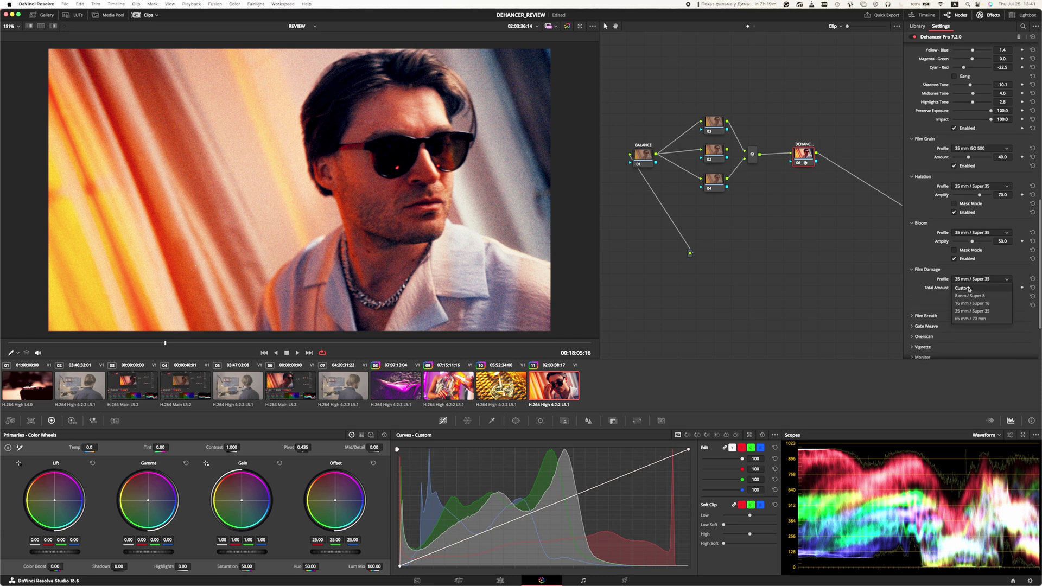
click(965, 288)
scroll(948, 296, down, 2)
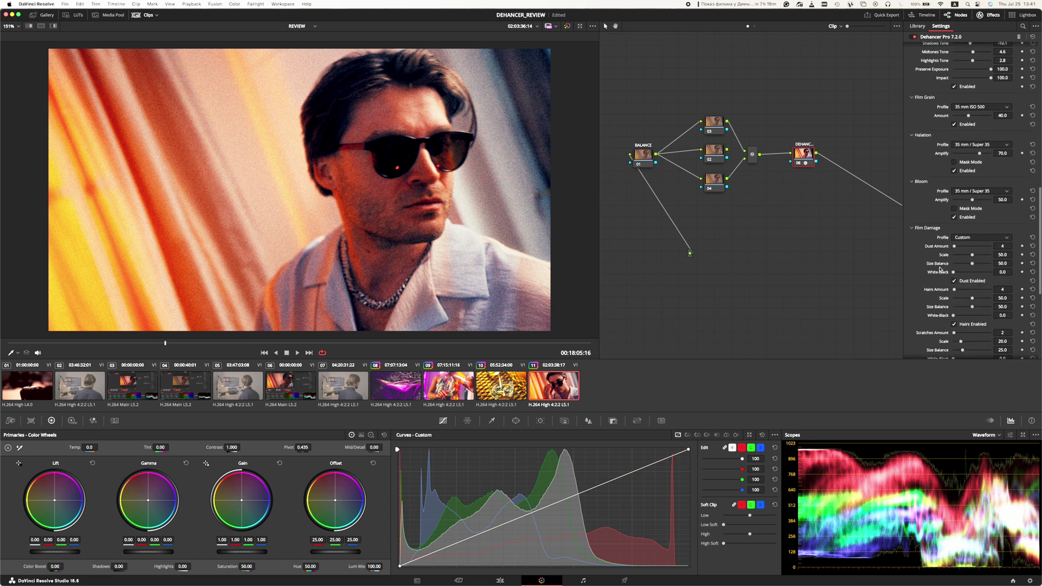
scroll(937, 304, down, 2)
scroll(937, 304, down, 2)
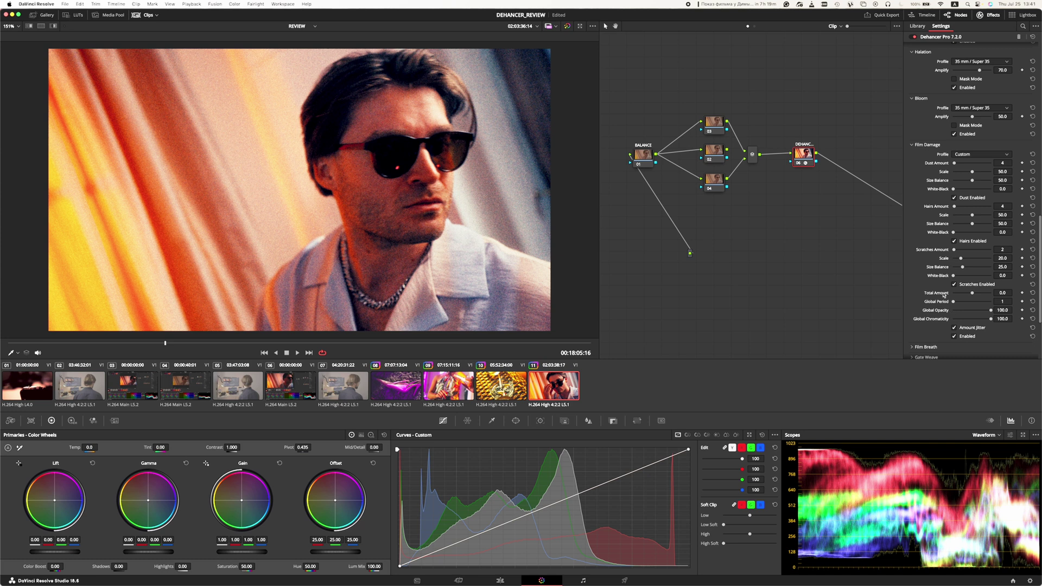
scroll(945, 294, up, 2)
Return Film Damage to 35 mm / Super 35 and expand Film Breath.
click(960, 196)
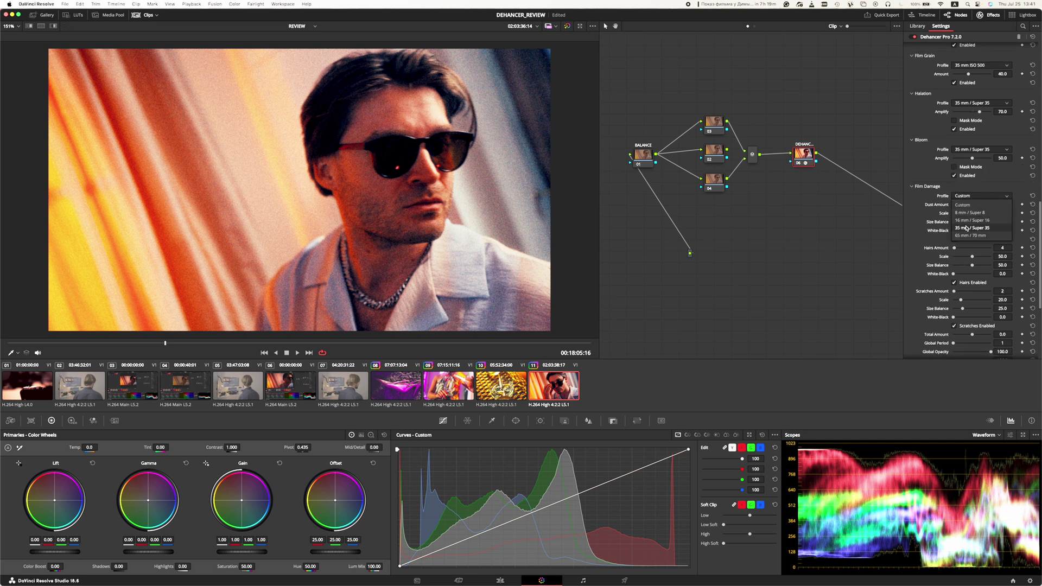
click(967, 228)
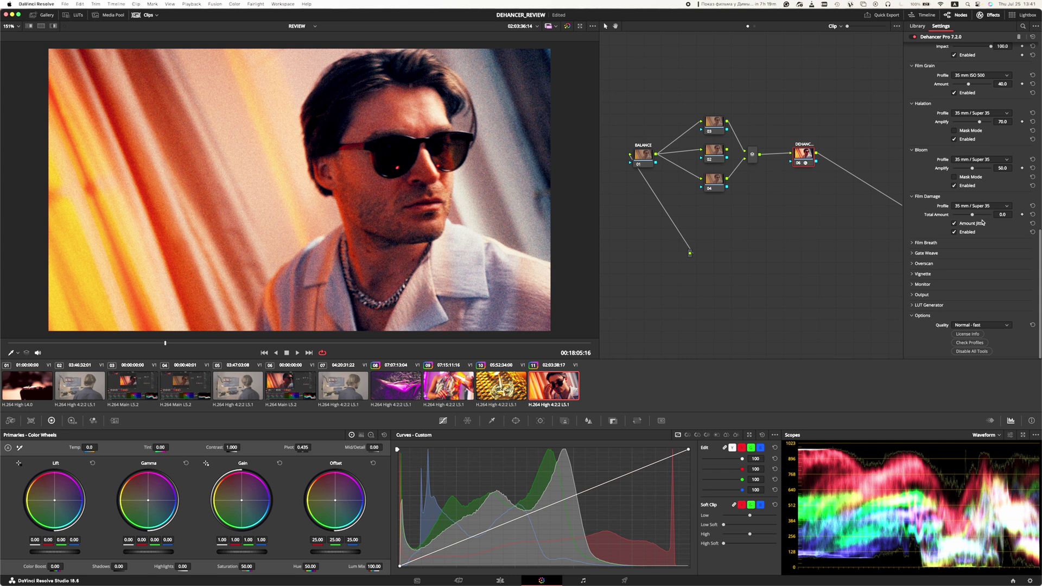
click(910, 244)
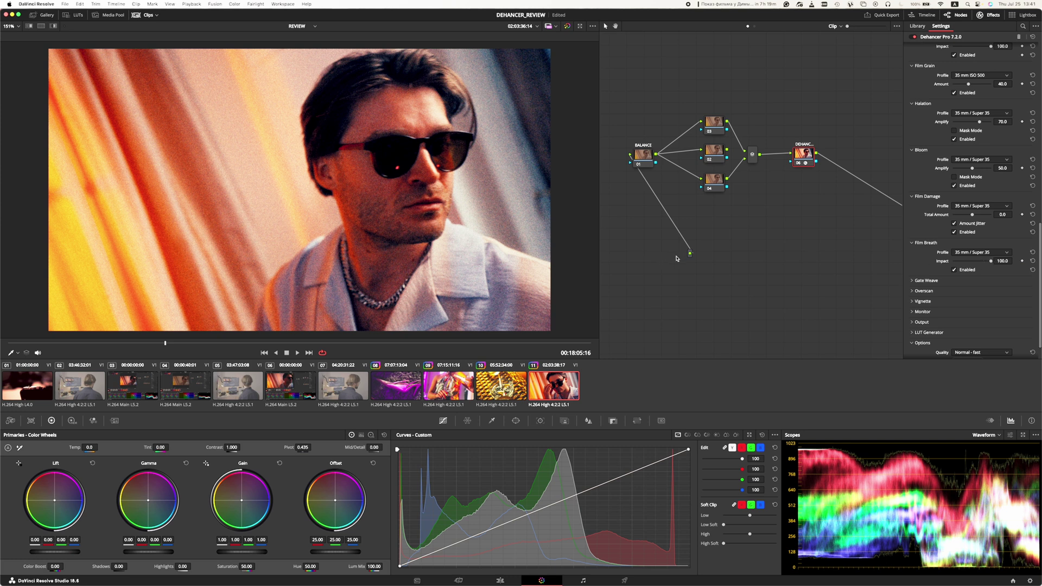
Try 8 mm / Super 8 Film Breath, then return it to 35 mm / Super 35.
click(985, 254)
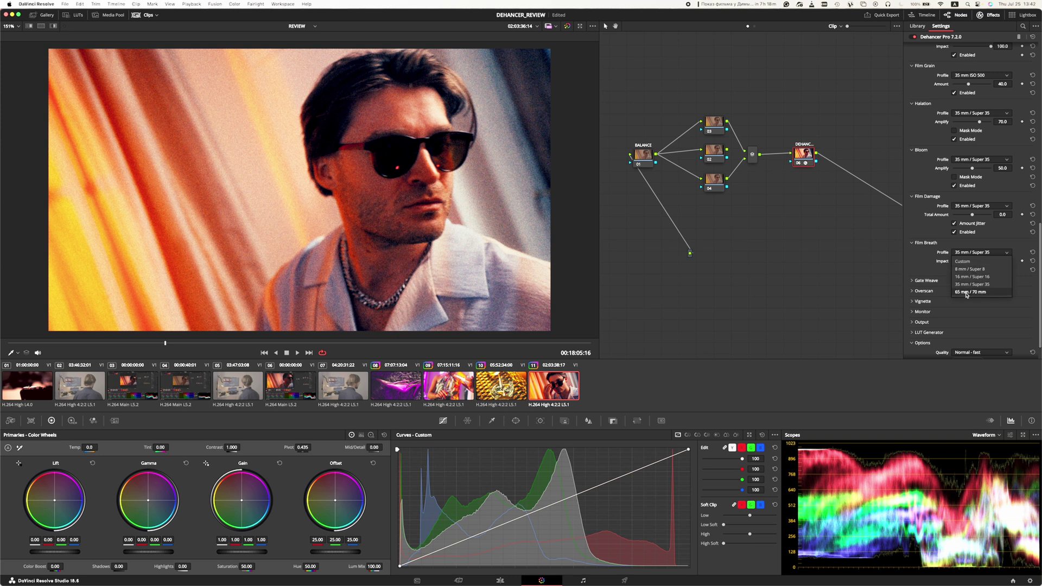
click(980, 270)
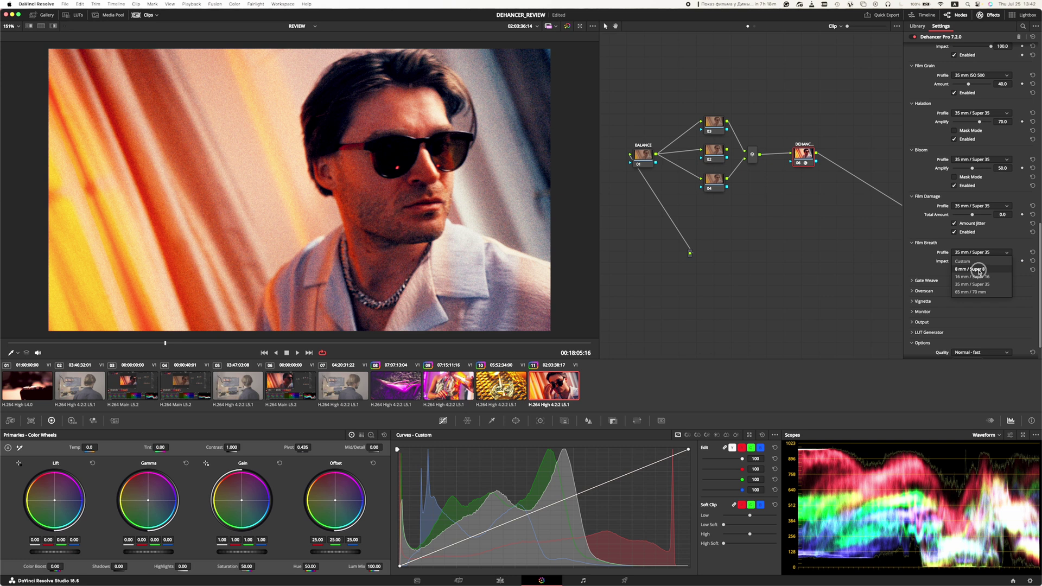
click(977, 254)
click(972, 284)
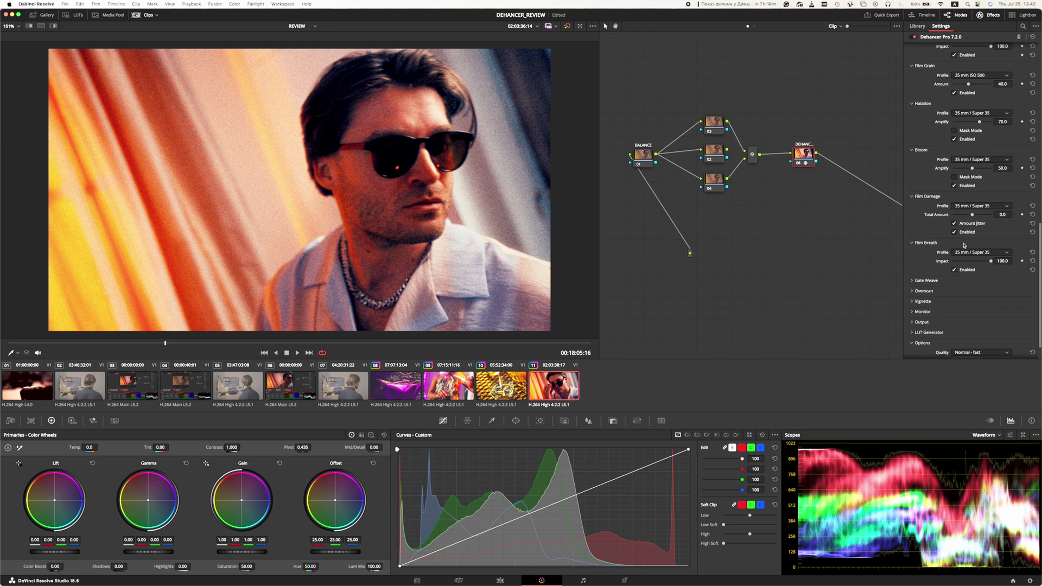
Expand Gate Weave, try 8 mm / Super 8, then return it to 35 mm / Super 35.
click(936, 280)
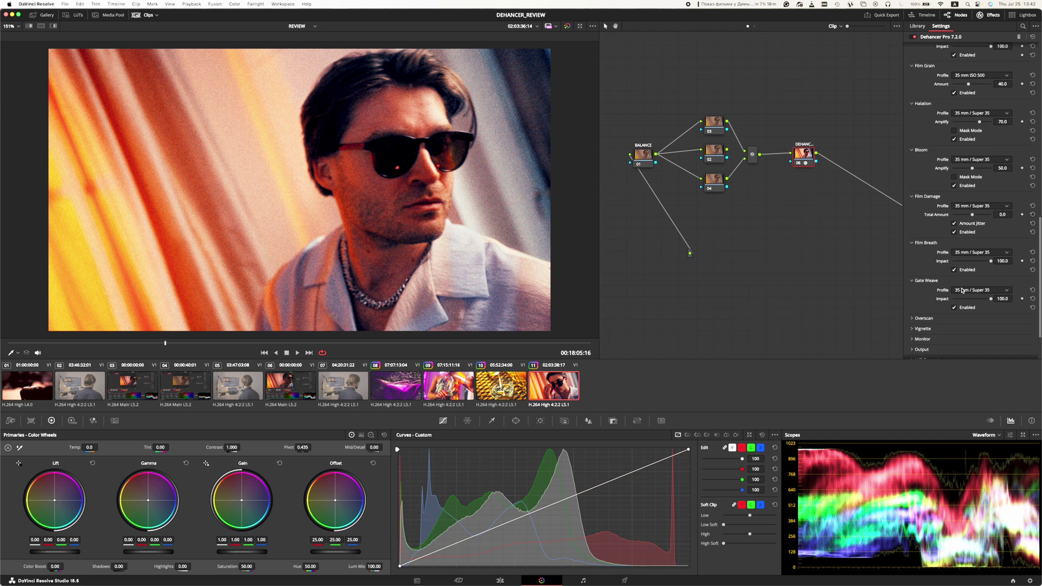
click(962, 290)
click(969, 307)
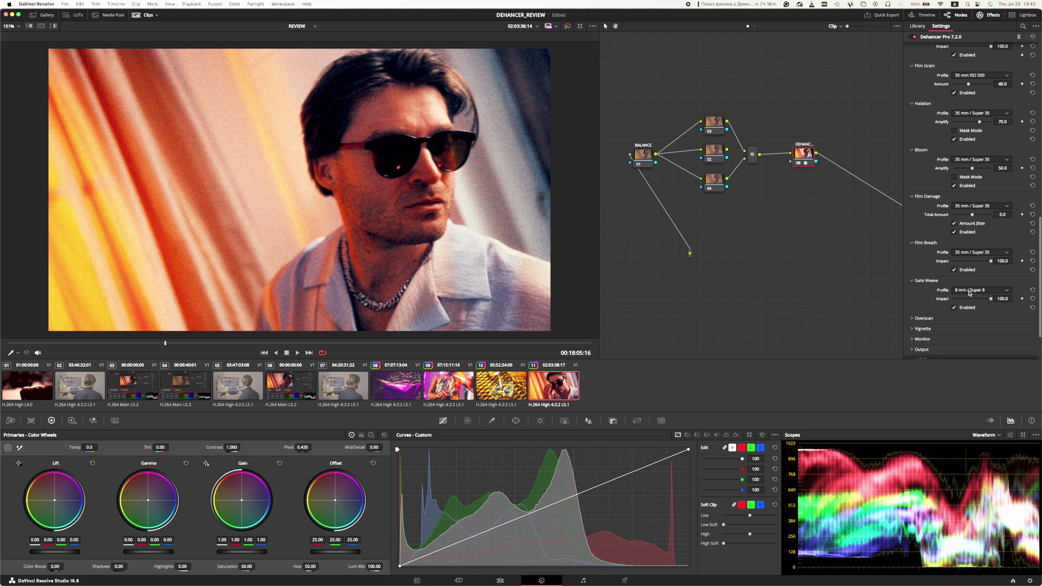
click(970, 292)
click(966, 315)
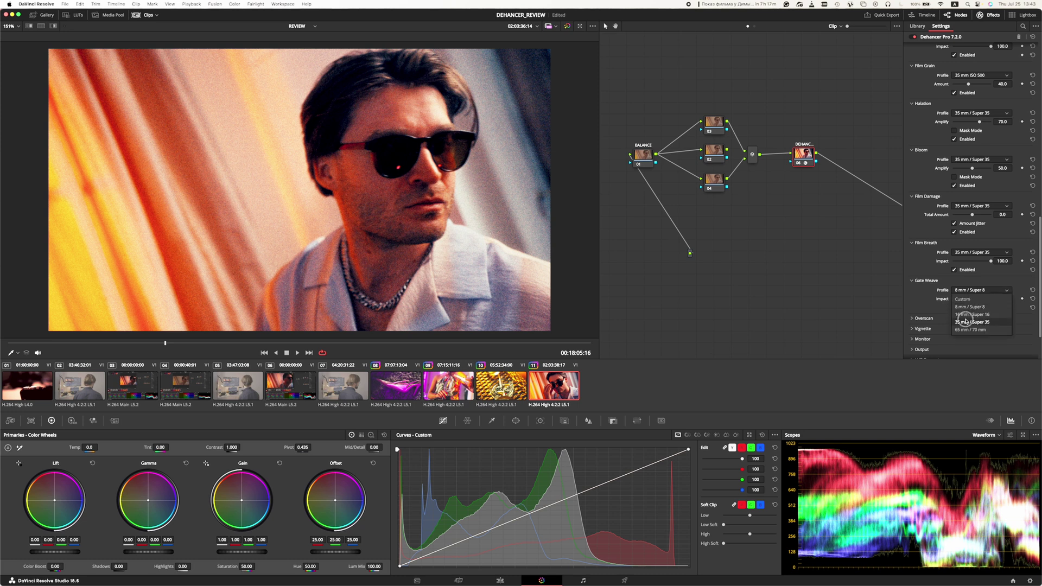
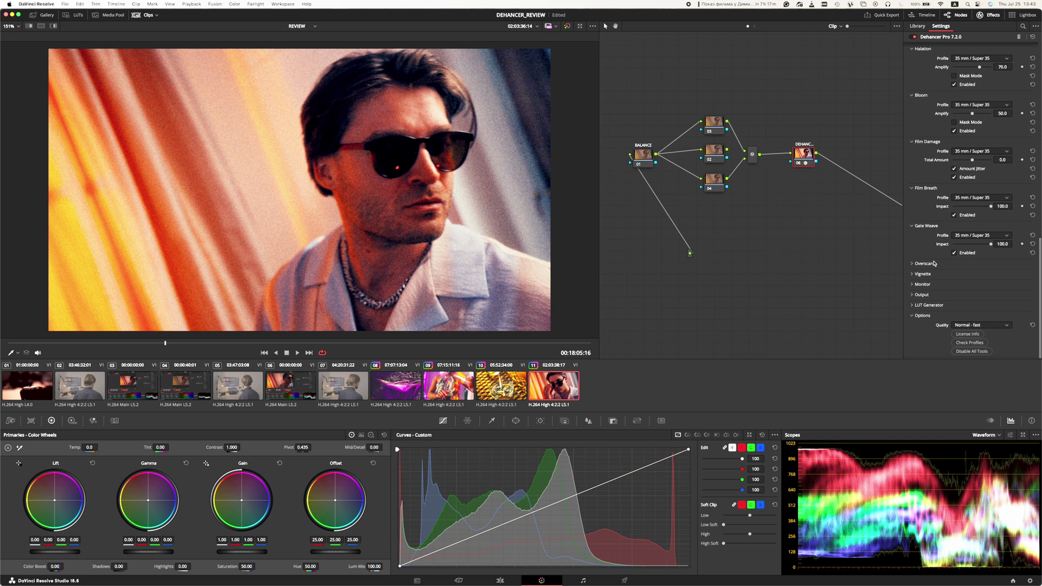
Enable Dehancer's overscan with a Super 8mm 1.33:1 gate and preview the clip playing.
click(934, 263)
scroll(985, 263, down, 3)
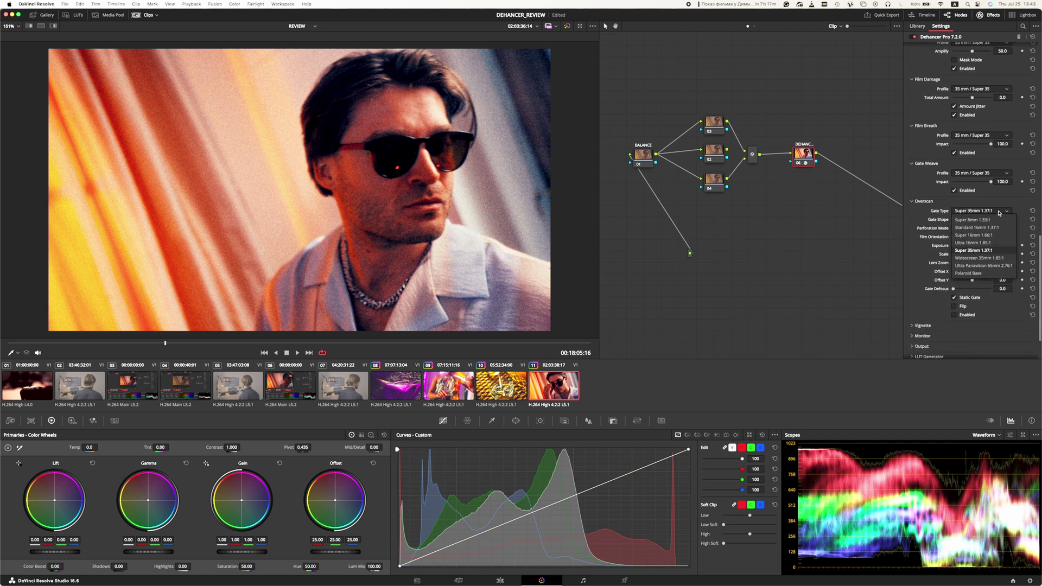
click(966, 317)
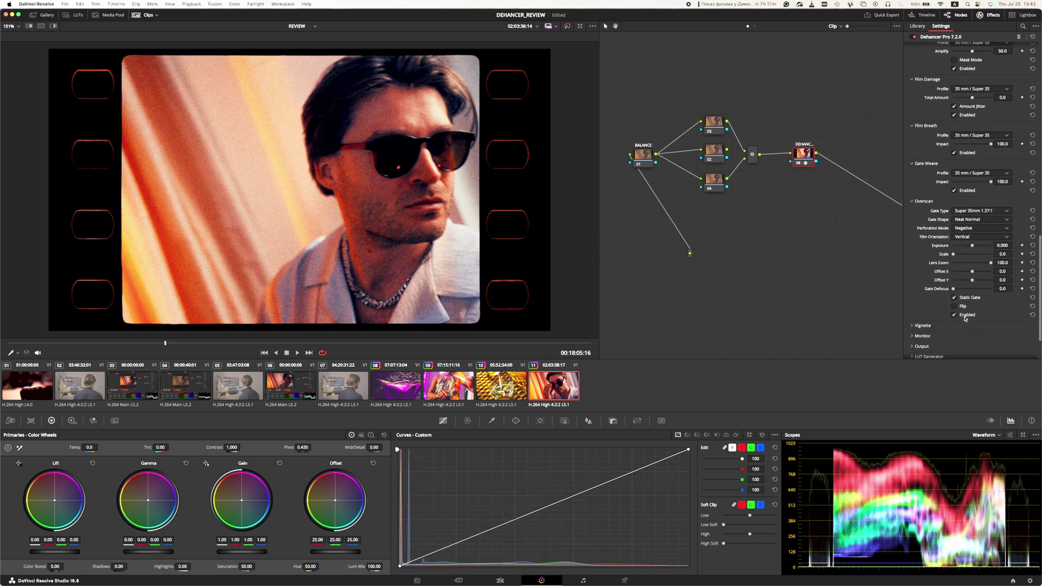
click(977, 211)
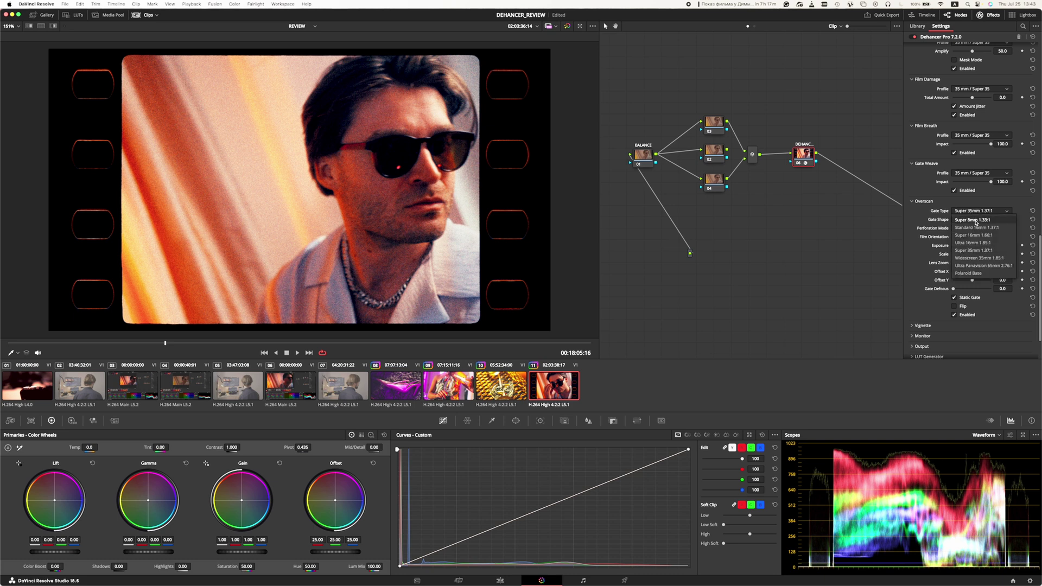
click(973, 220)
click(979, 212)
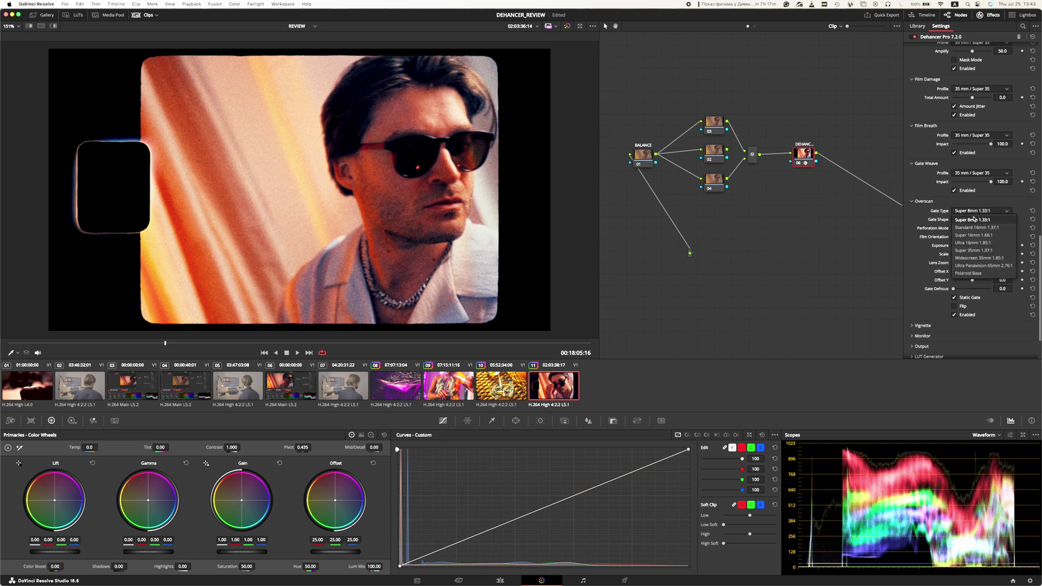
click(973, 220)
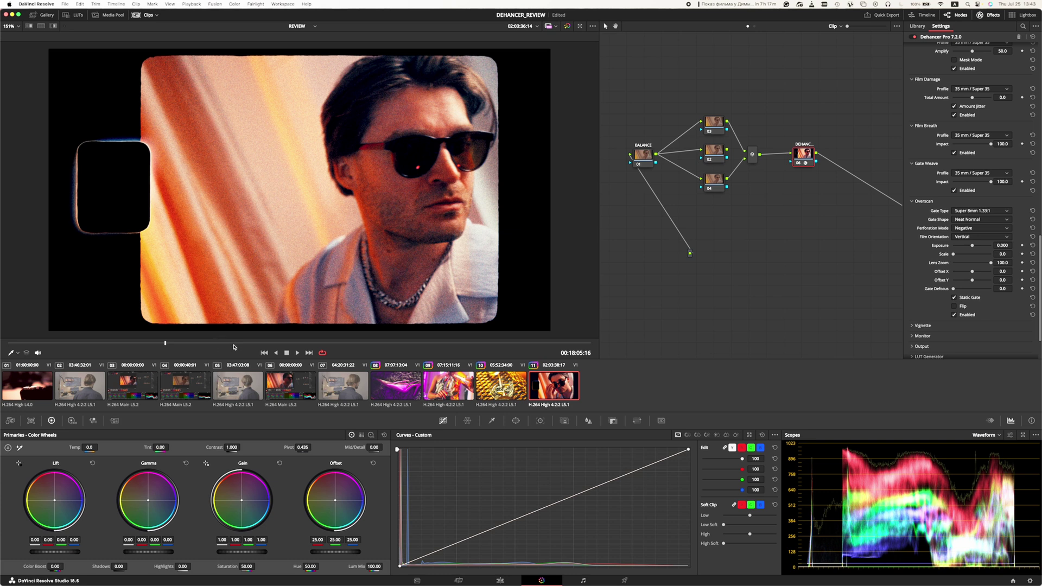
click(300, 352)
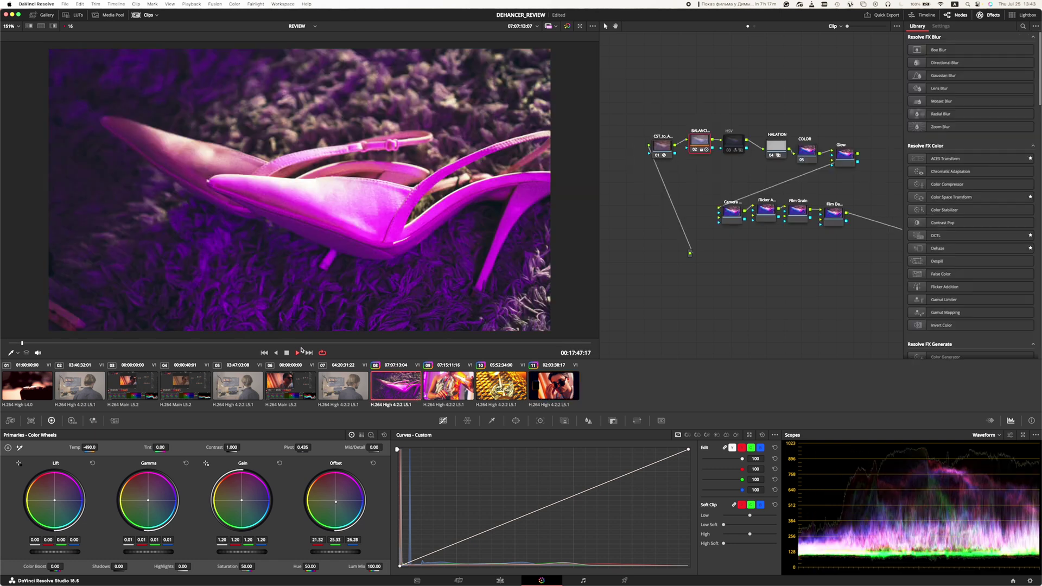
click(298, 353)
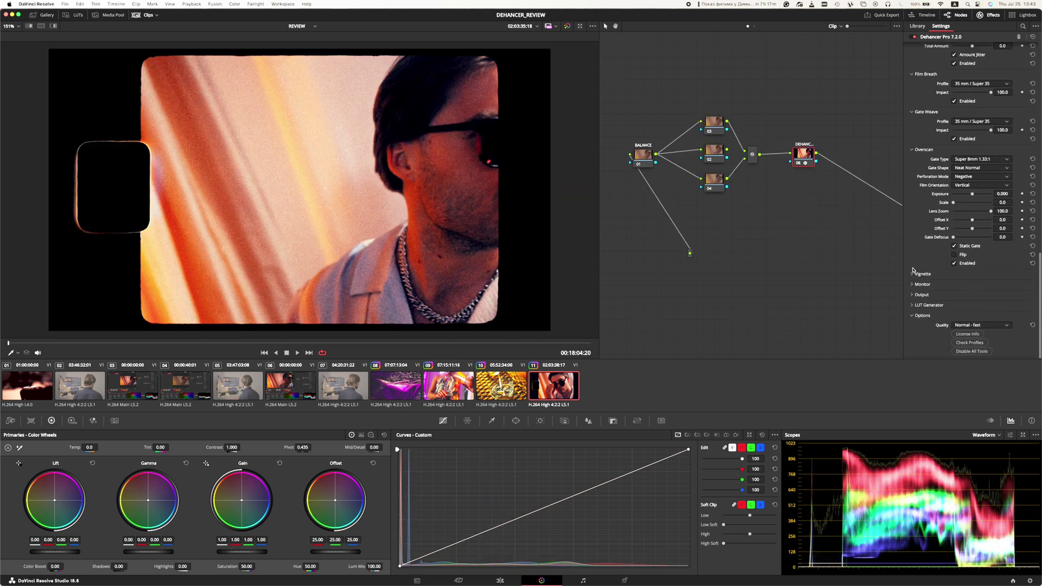
Turn off the overscan gate and set Dehancer's vignette exposure to -0.166.
click(914, 273)
click(955, 263)
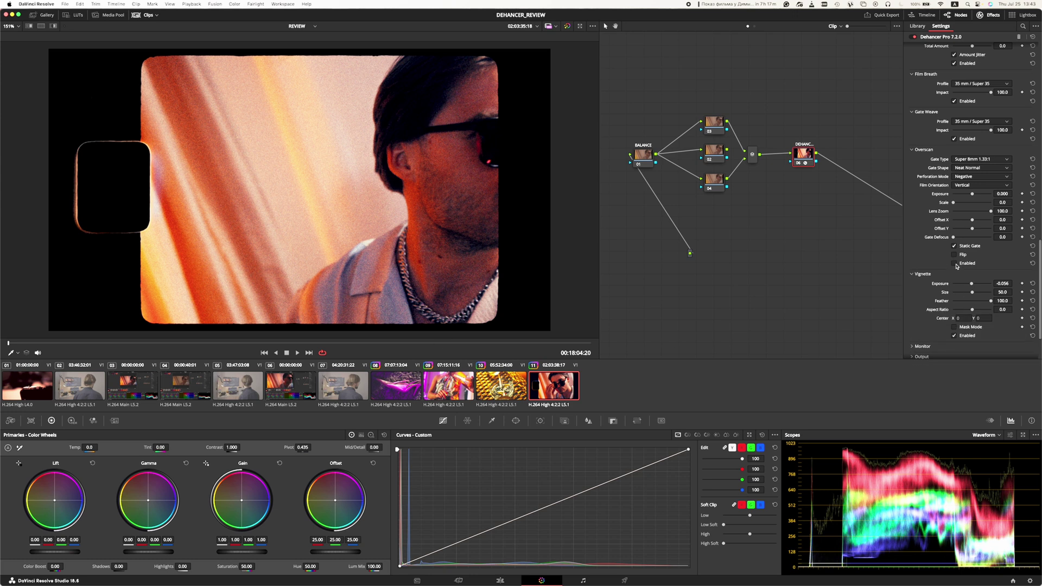
mouse_move(973, 284)
mouse_down()
mouse_move(983, 283)
mouse_move(947, 288)
mouse_move(971, 290)
mouse_up()
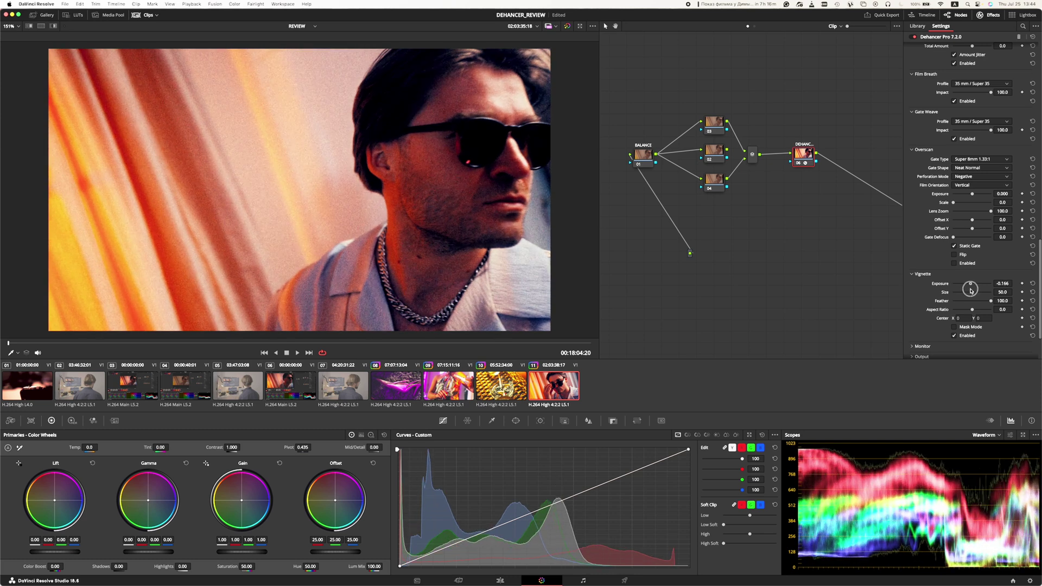
Show the portrait with the False Color IRE, 16 zones monitor overlay.
scroll(959, 276, down, 3)
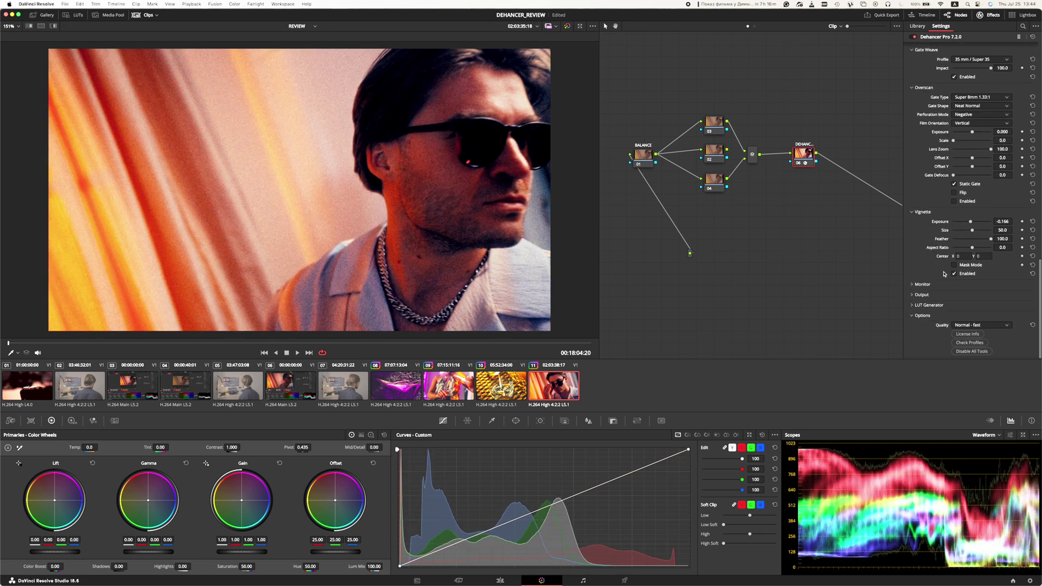
click(913, 285)
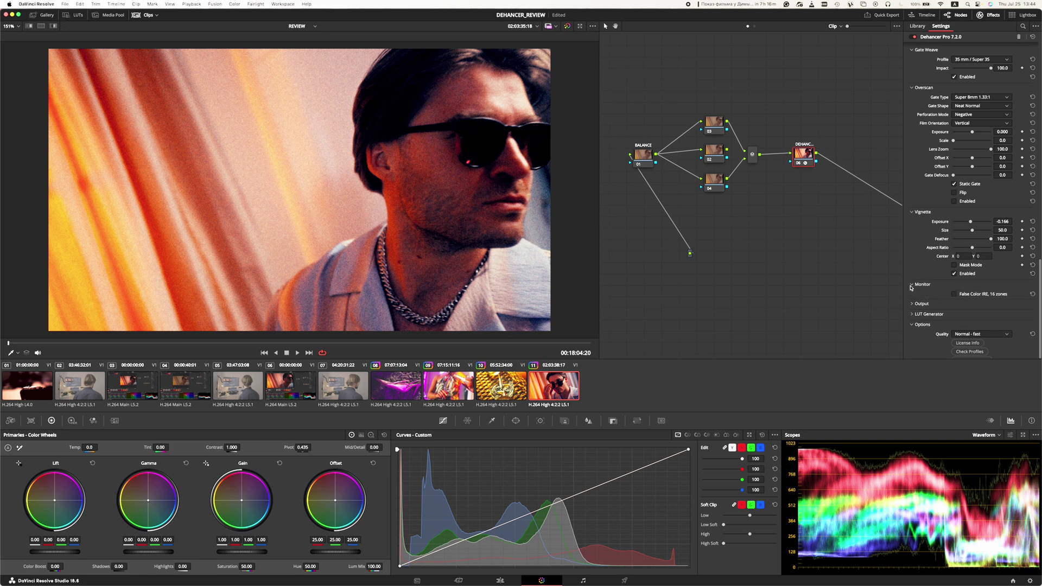
click(955, 295)
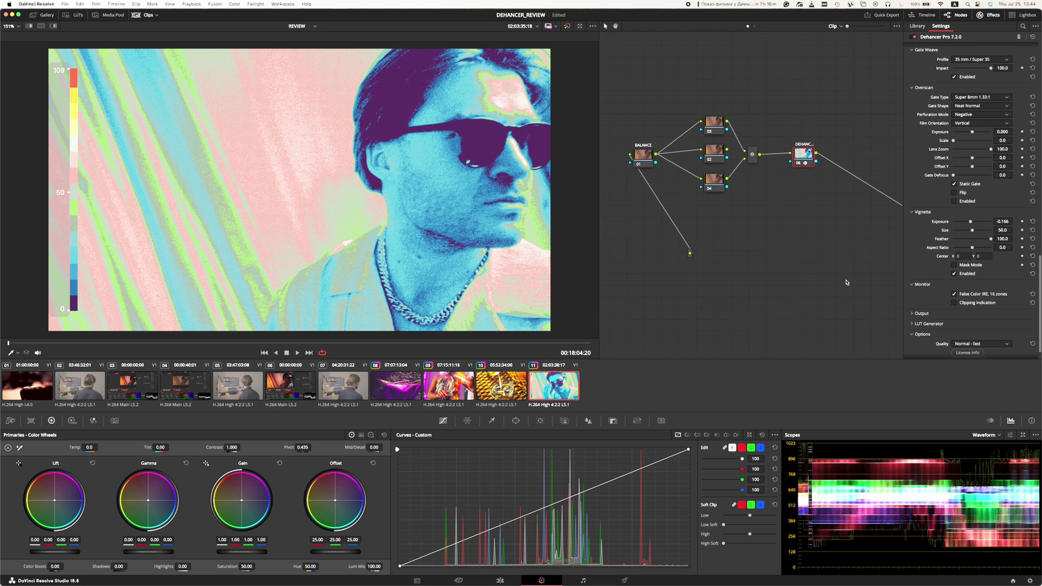
Turn off false colour and briefly check the clipping indication overlay.
click(960, 296)
click(956, 303)
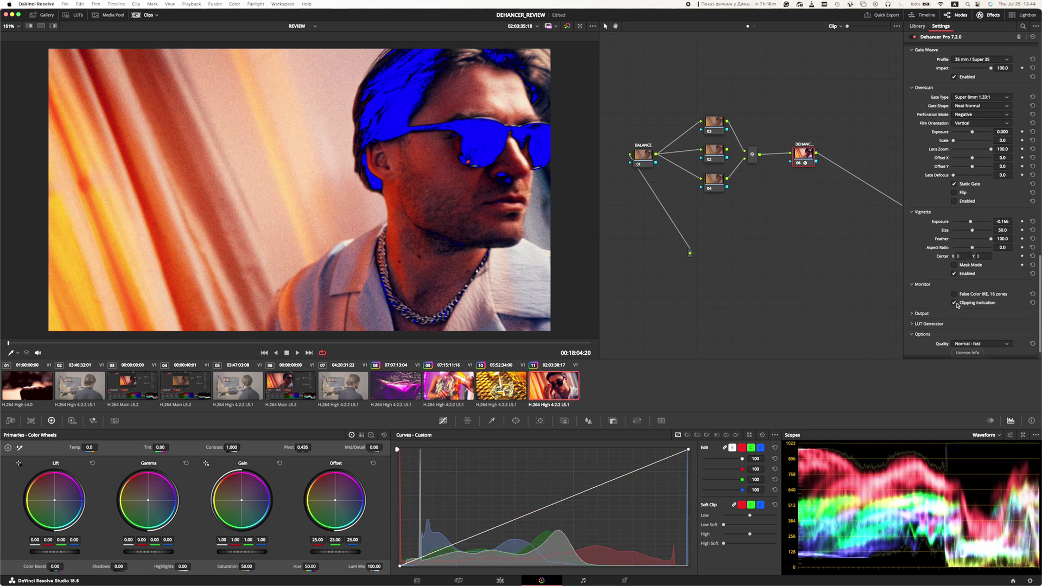
click(955, 303)
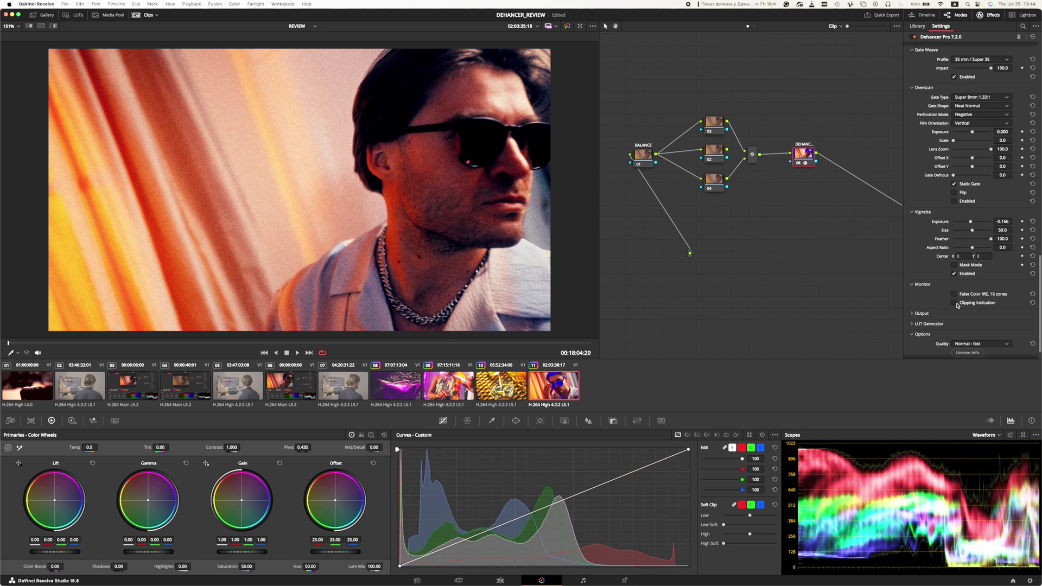
Preview a lower Total Impact, restore it to 100, and expand the LUT Generator options.
scroll(957, 304, down, 1)
click(912, 296)
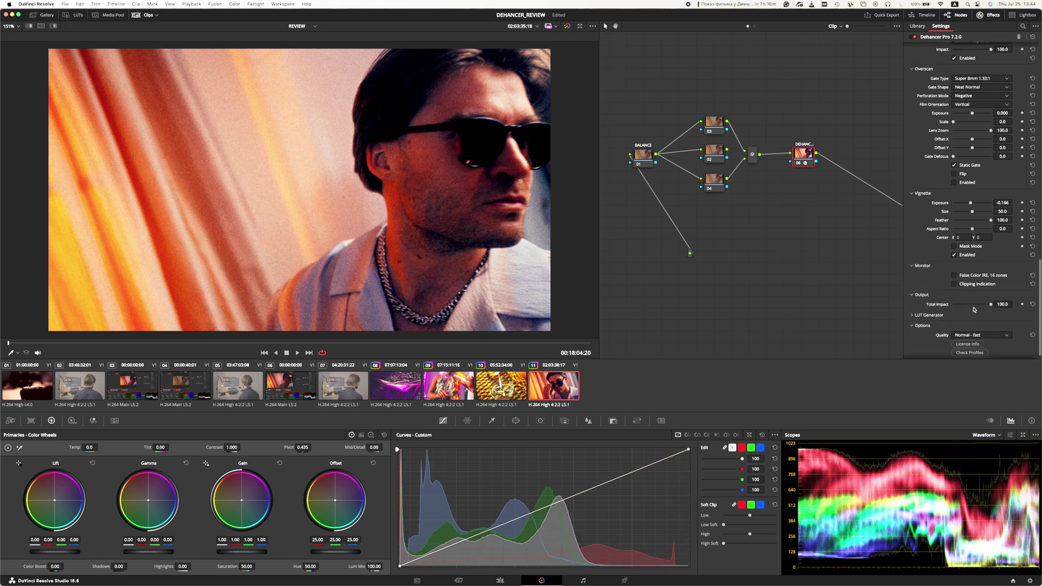
mouse_move(990, 306)
mouse_down()
mouse_move(1016, 310)
mouse_move(968, 313)
mouse_up()
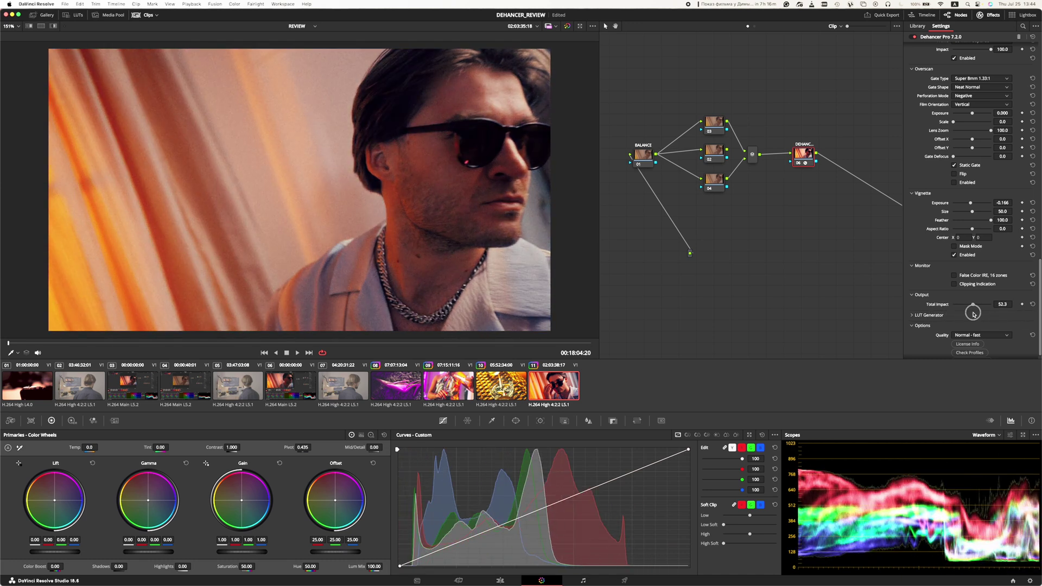
drag(969, 315, 986, 314)
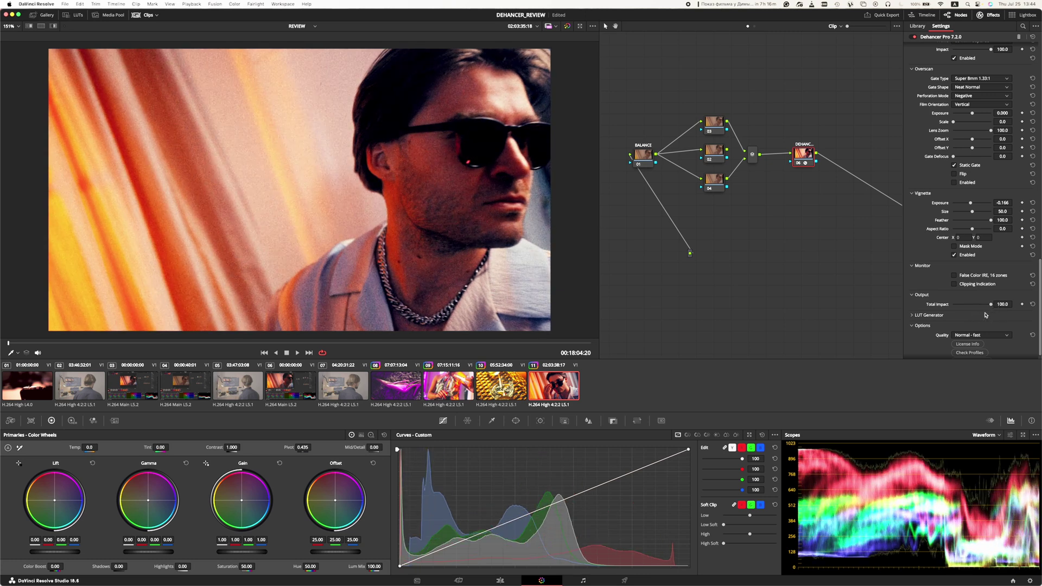
click(912, 315)
scroll(969, 324, down, 2)
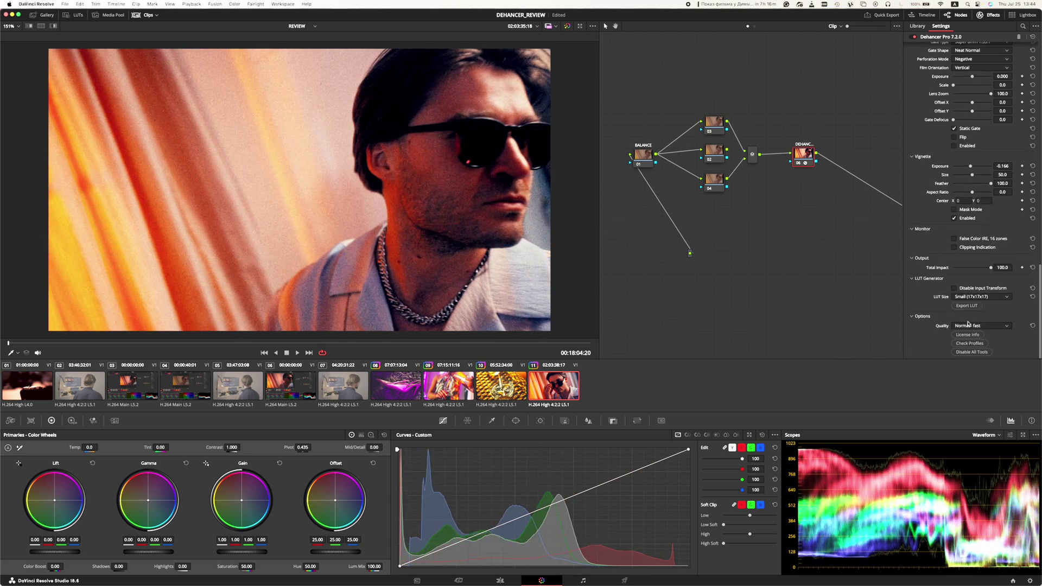